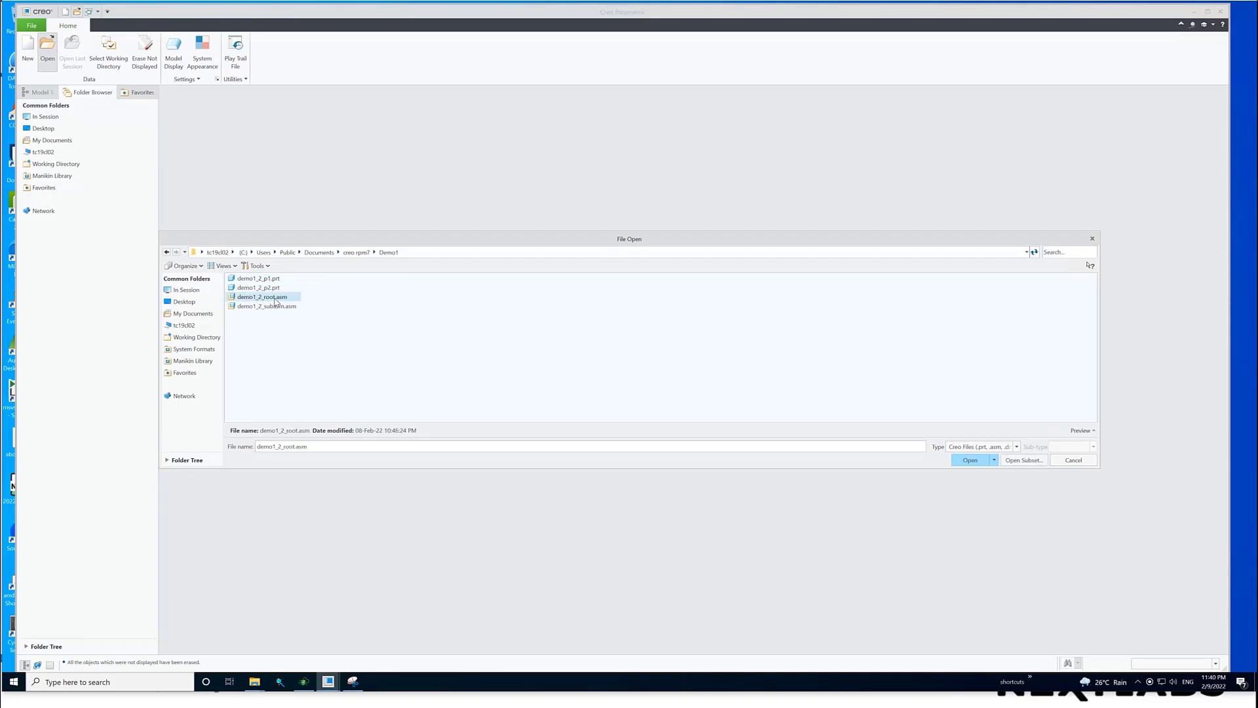
Step: Open the assembly demo1_2_root.asm and start protecting the root assembly together with its dependencies
double_click(275, 300)
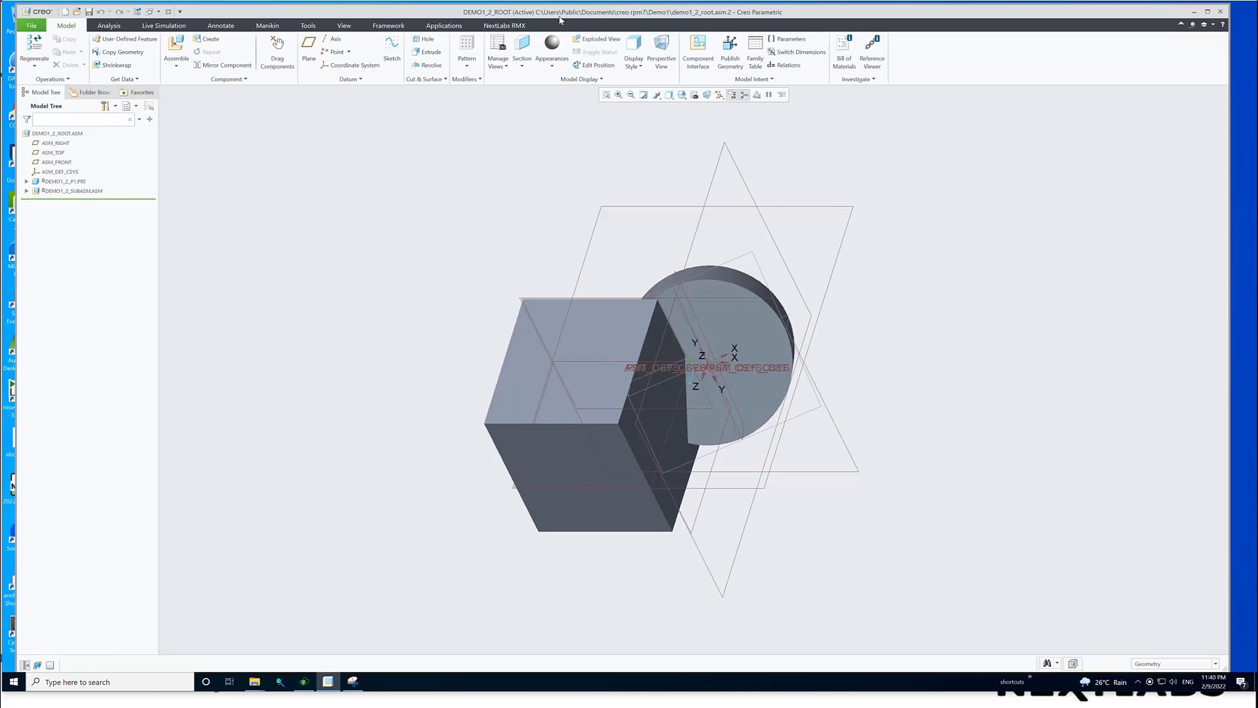
left_click(499, 26)
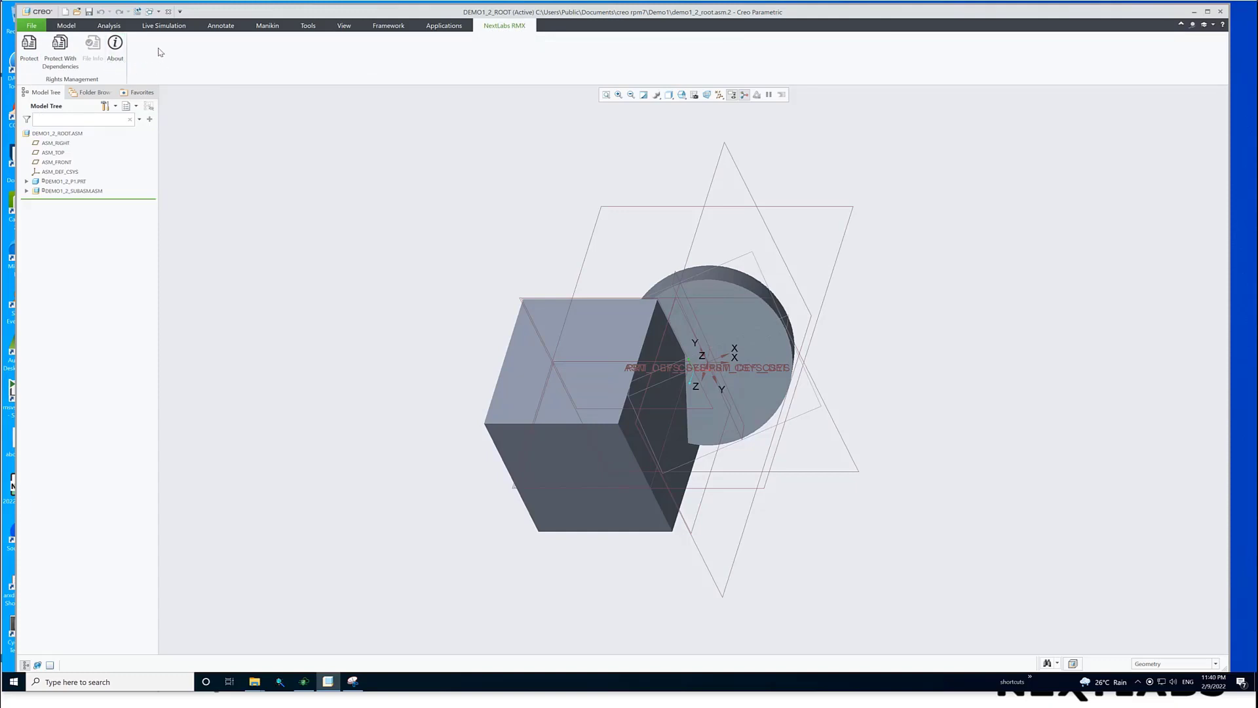
left_click(44, 134)
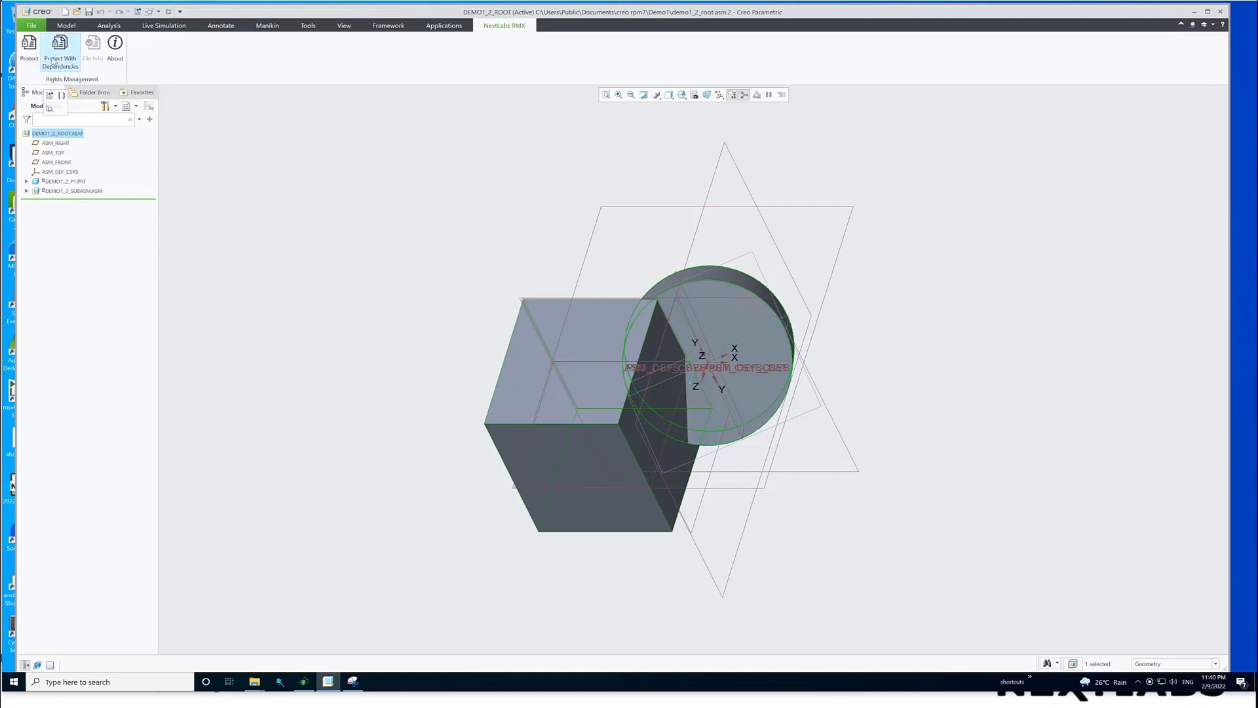
left_click(53, 62)
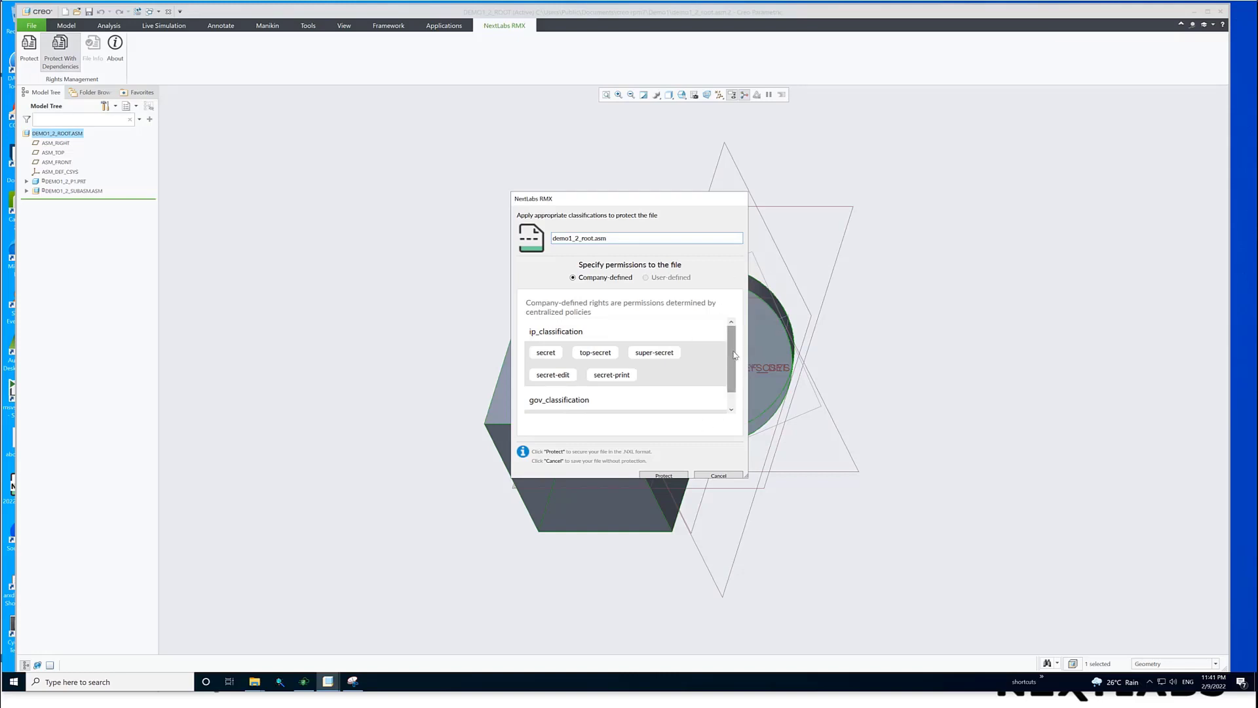
Step: Set gov_classification to SG and ip_classification to top-secret, and apply the protection to the assembly files
scroll(737, 401, "down", 1)
left_click_drag(588, 194, 509, 158)
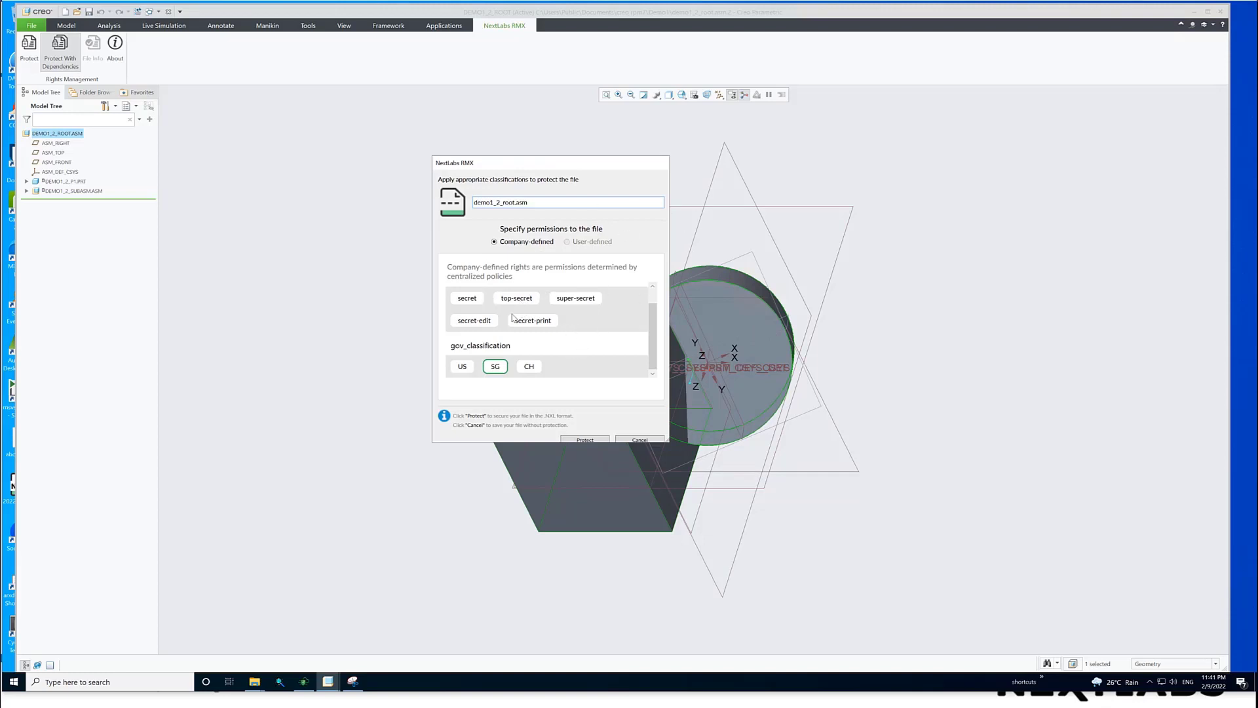
scroll(564, 326, "up", 1)
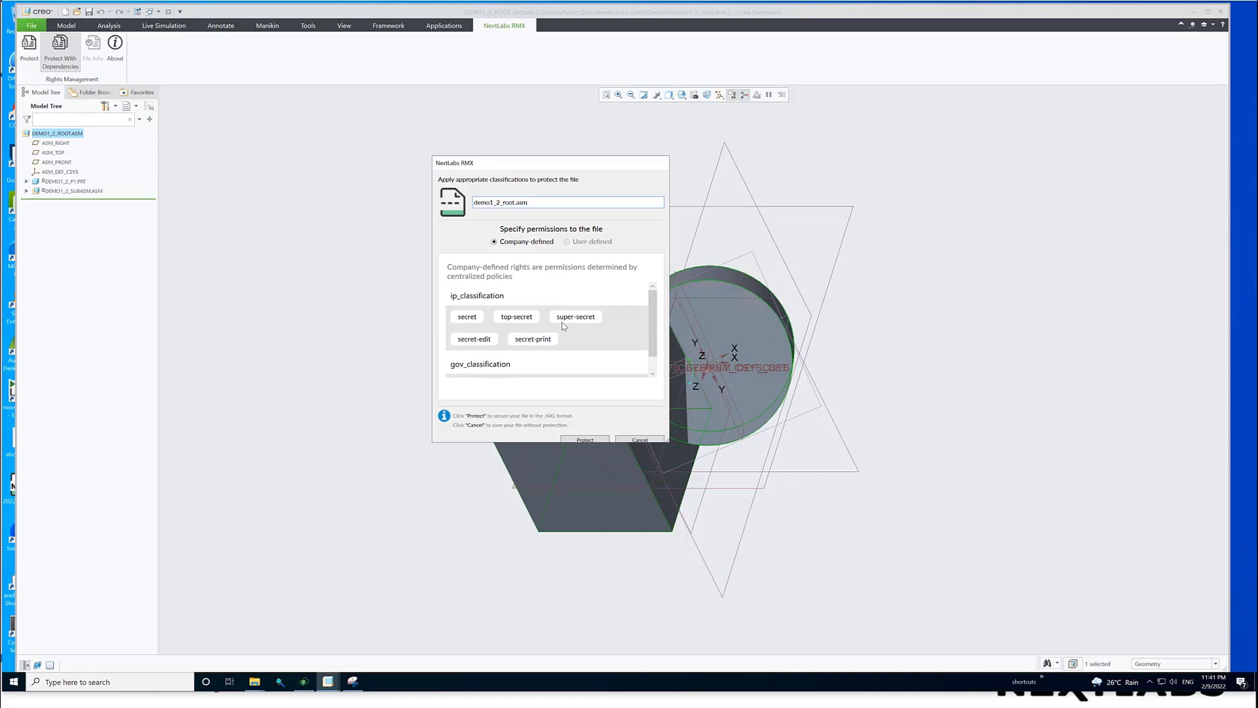
left_click(509, 319)
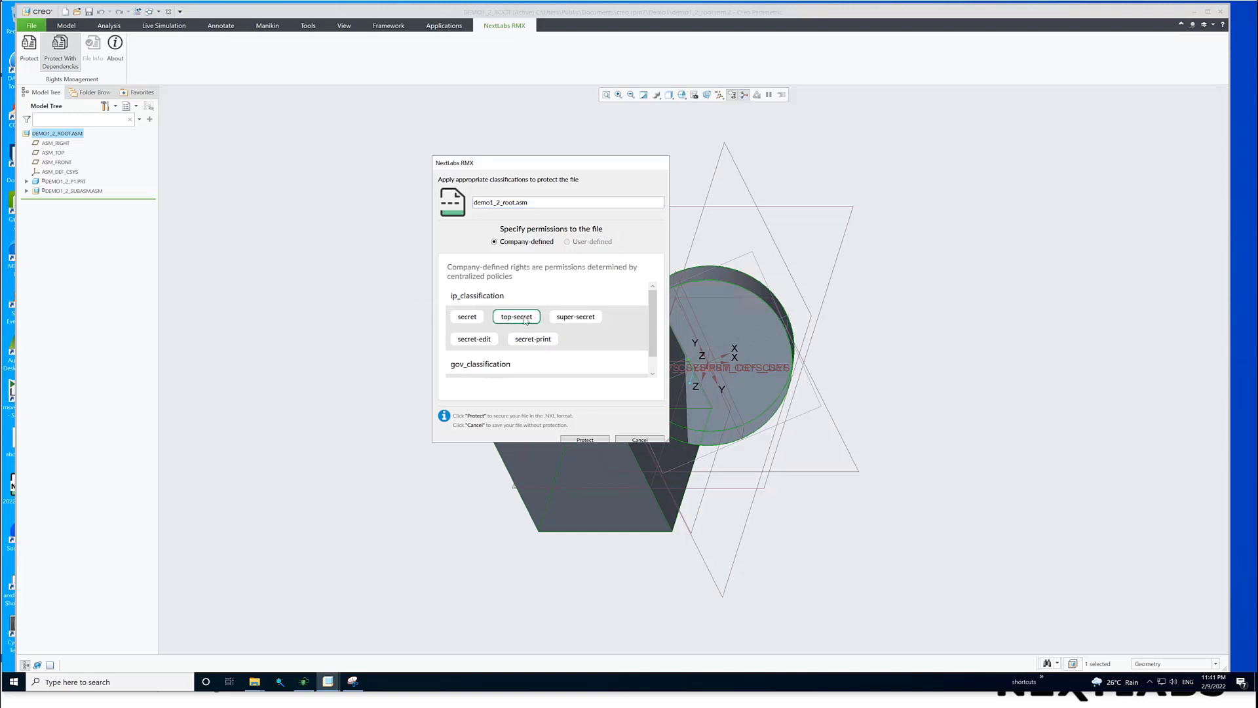
scroll(544, 336, "down", 1)
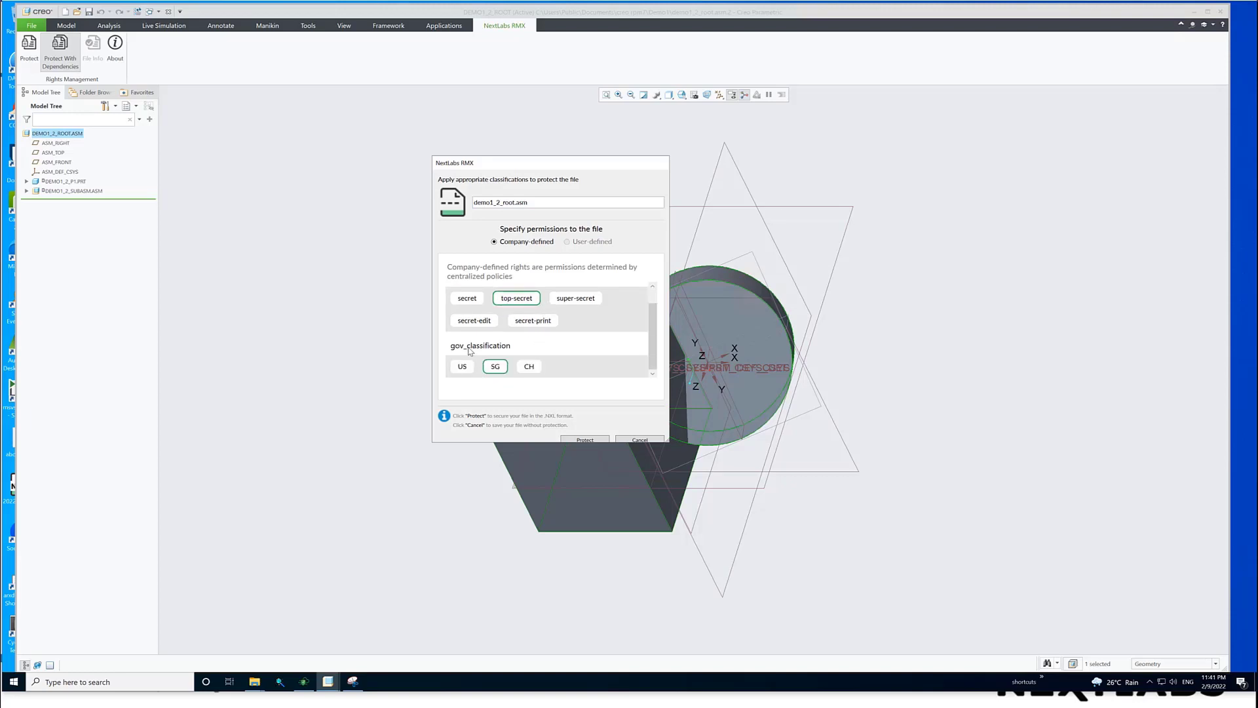
left_click(570, 440)
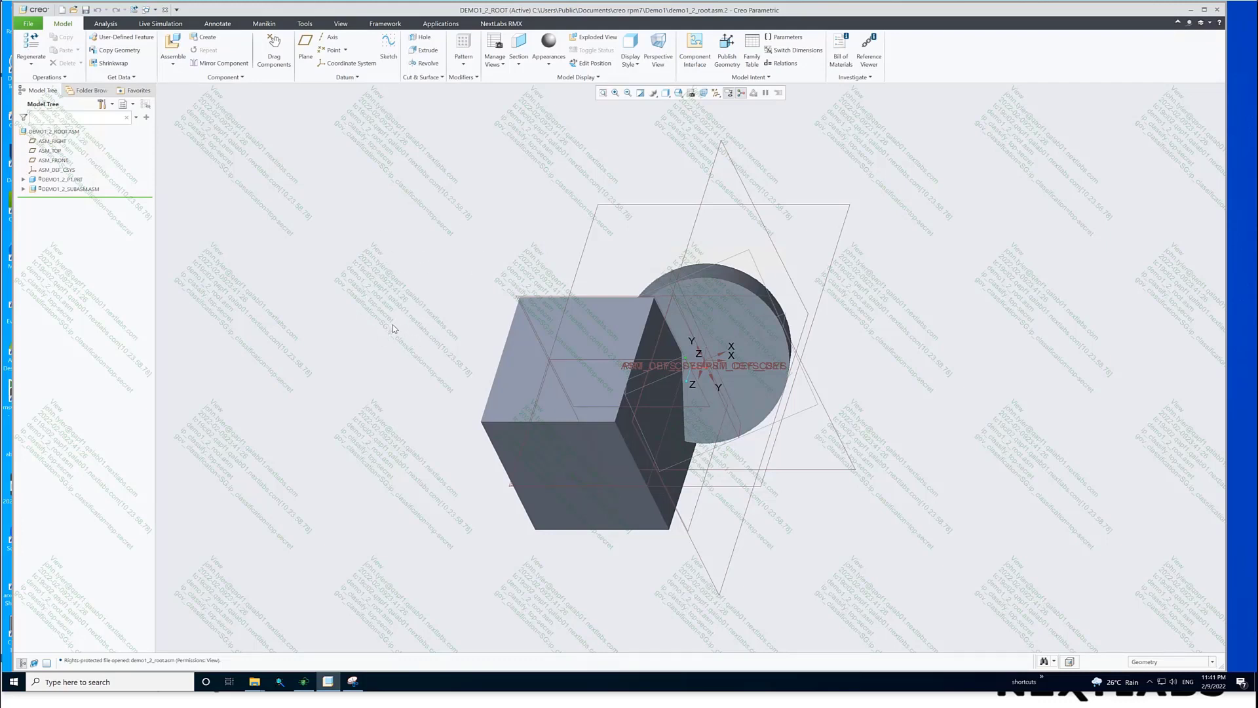
Step: Switch to File Explorer, go to the Demo1 folder in creo rpm7, and inspect the root, subassembly and part files
left_click(255, 681)
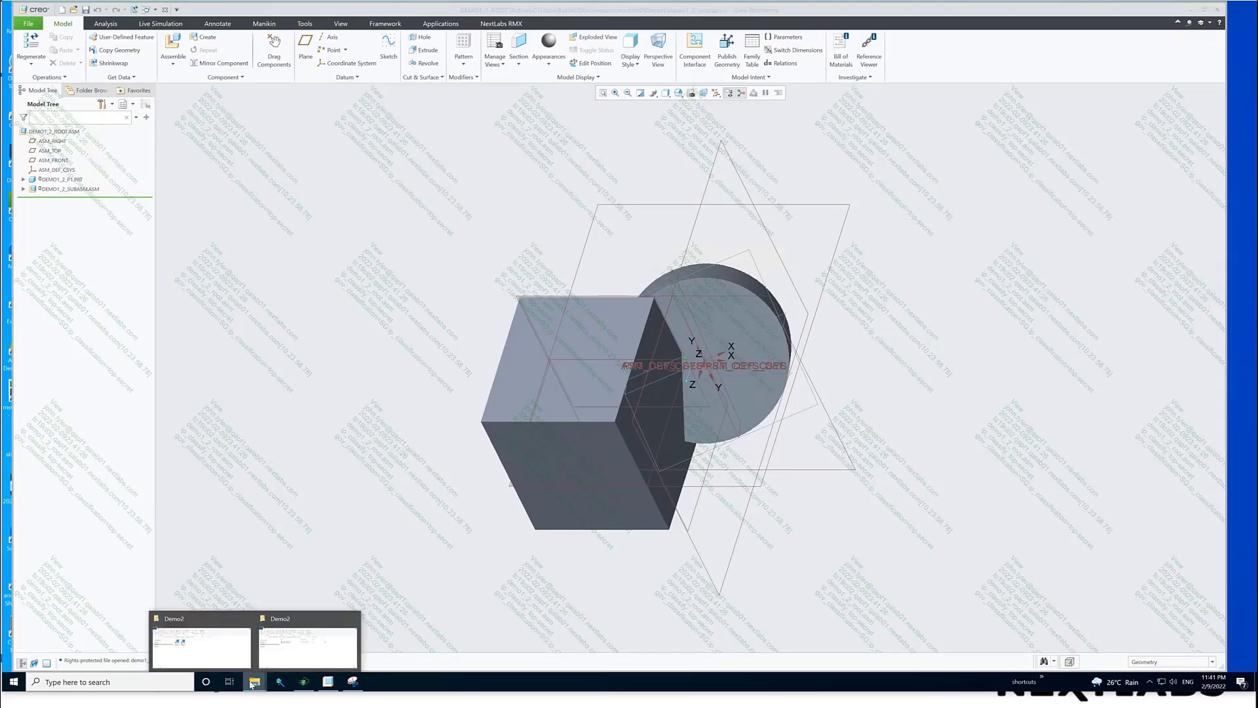
left_click(310, 660)
left_click(443, 346)
double_click(375, 403)
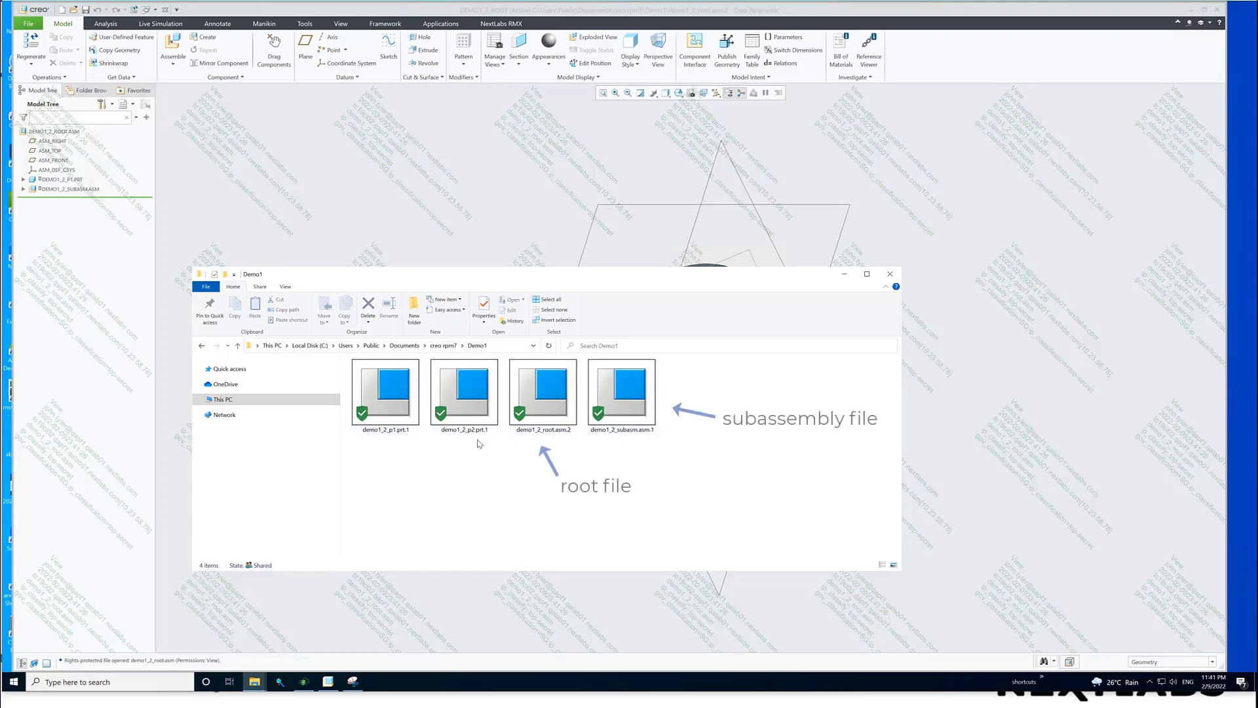
left_click(527, 432)
left_click(639, 423)
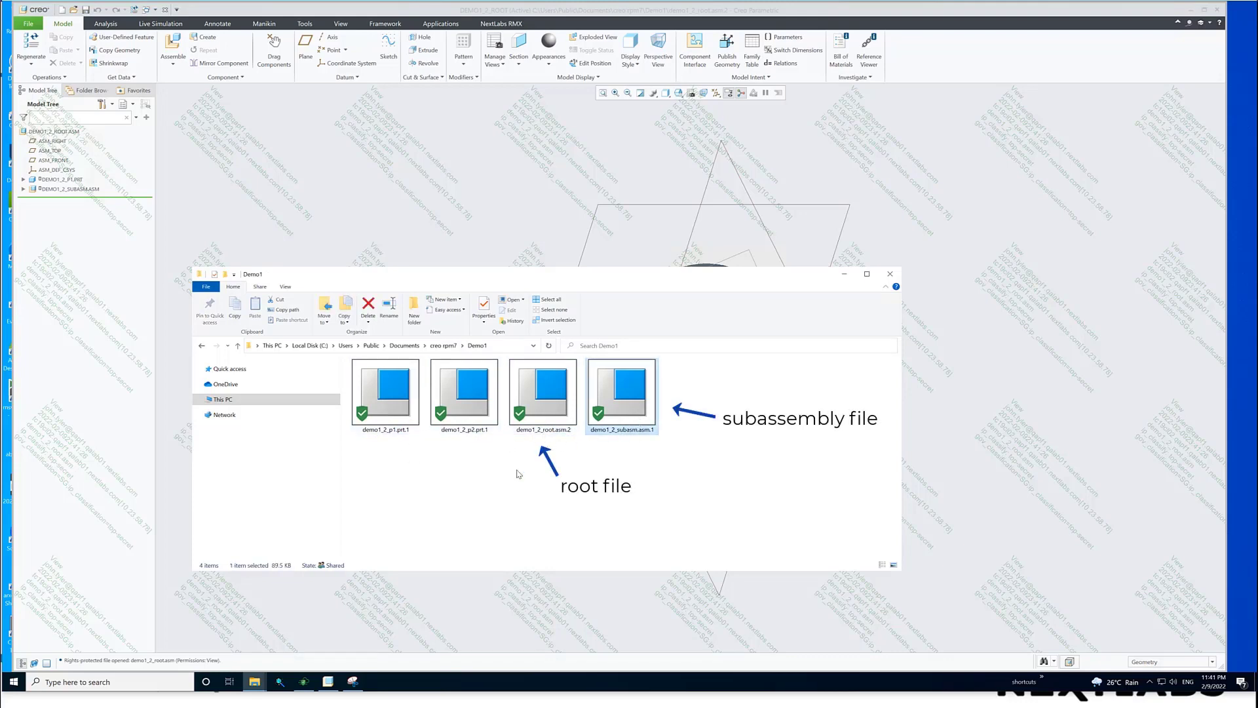
left_click(471, 423)
left_click(375, 420)
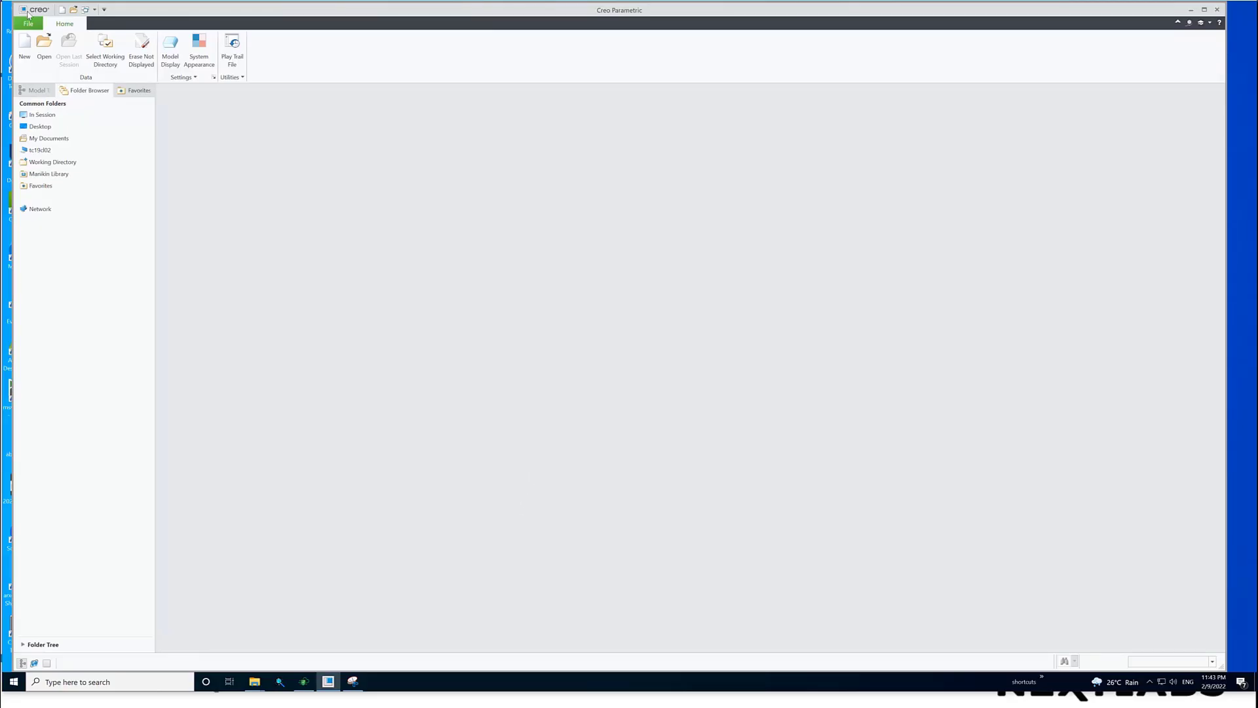
Step: Back in Creo, open demo2_1_viewonly.prt from the Demo2 folder and review its NextLabs classifications and permissions
left_click(44, 49)
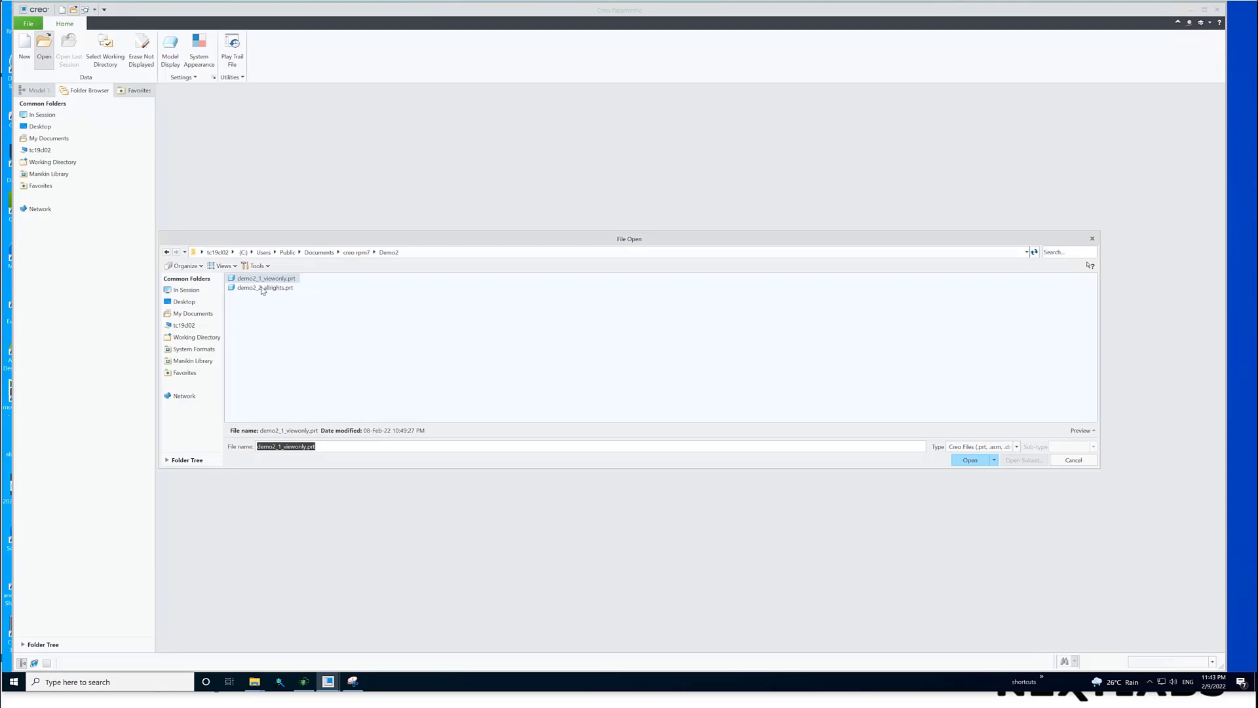
left_click(270, 280)
double_click(270, 280)
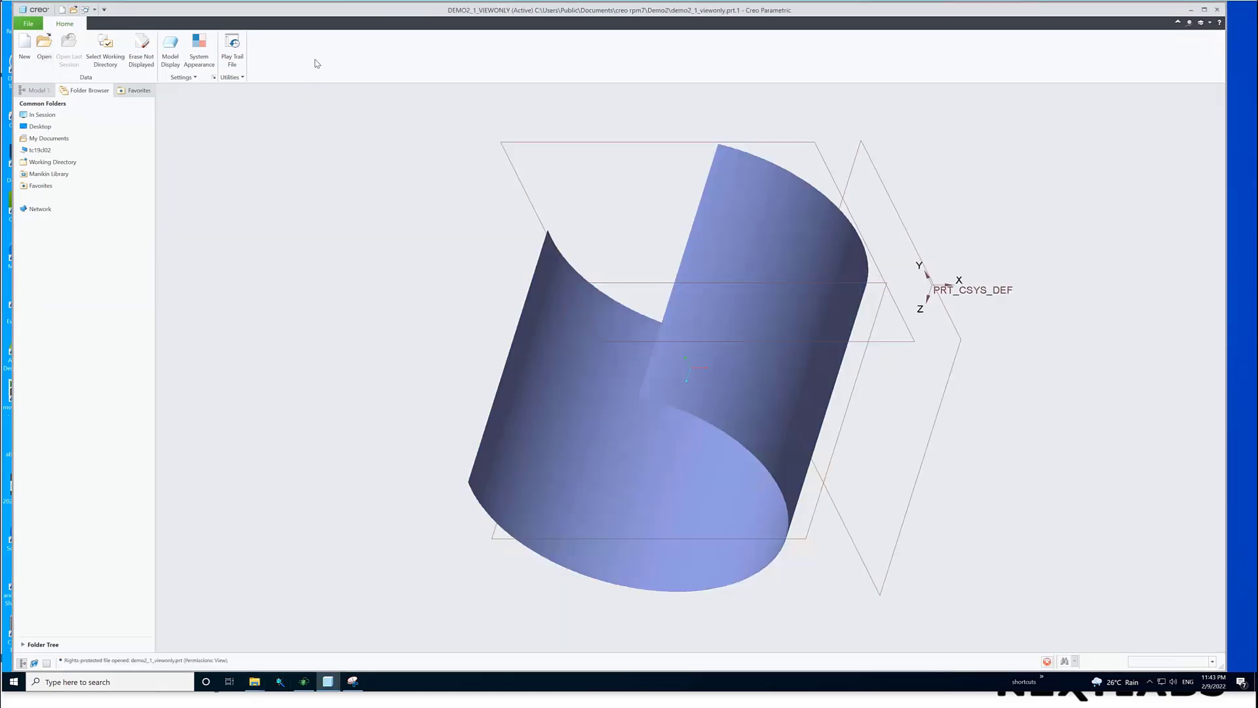
left_click(403, 24)
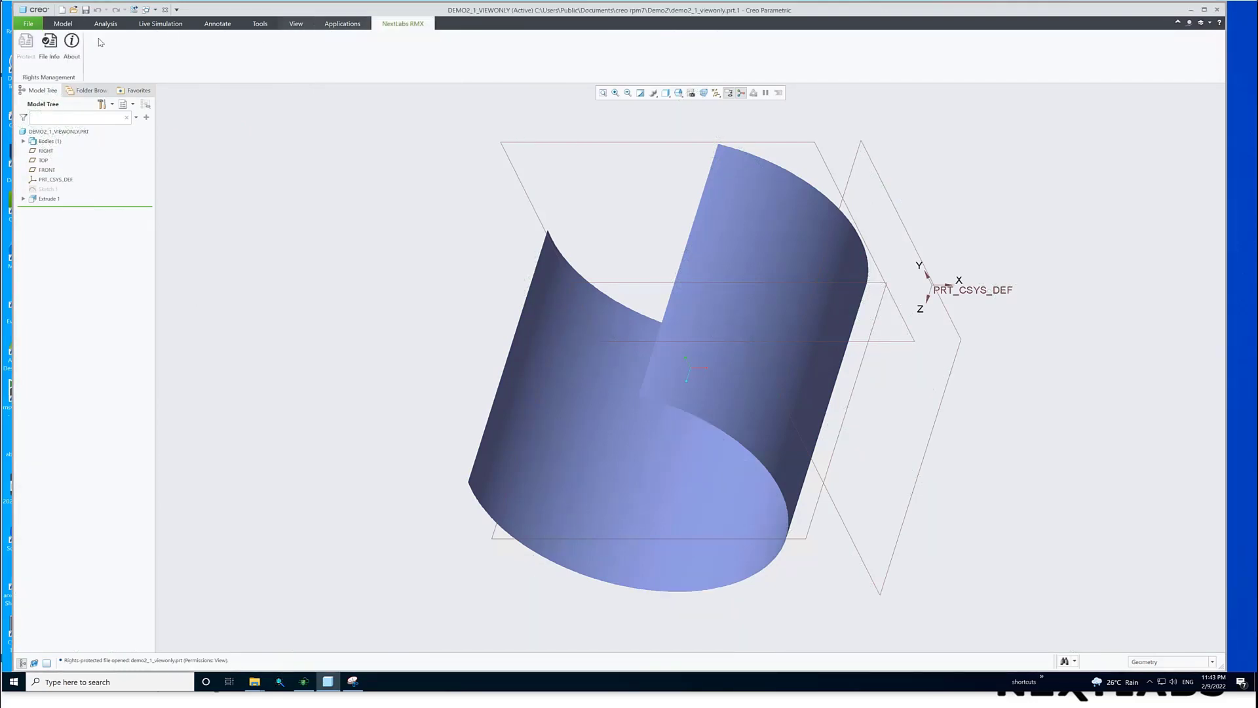
left_click(49, 47)
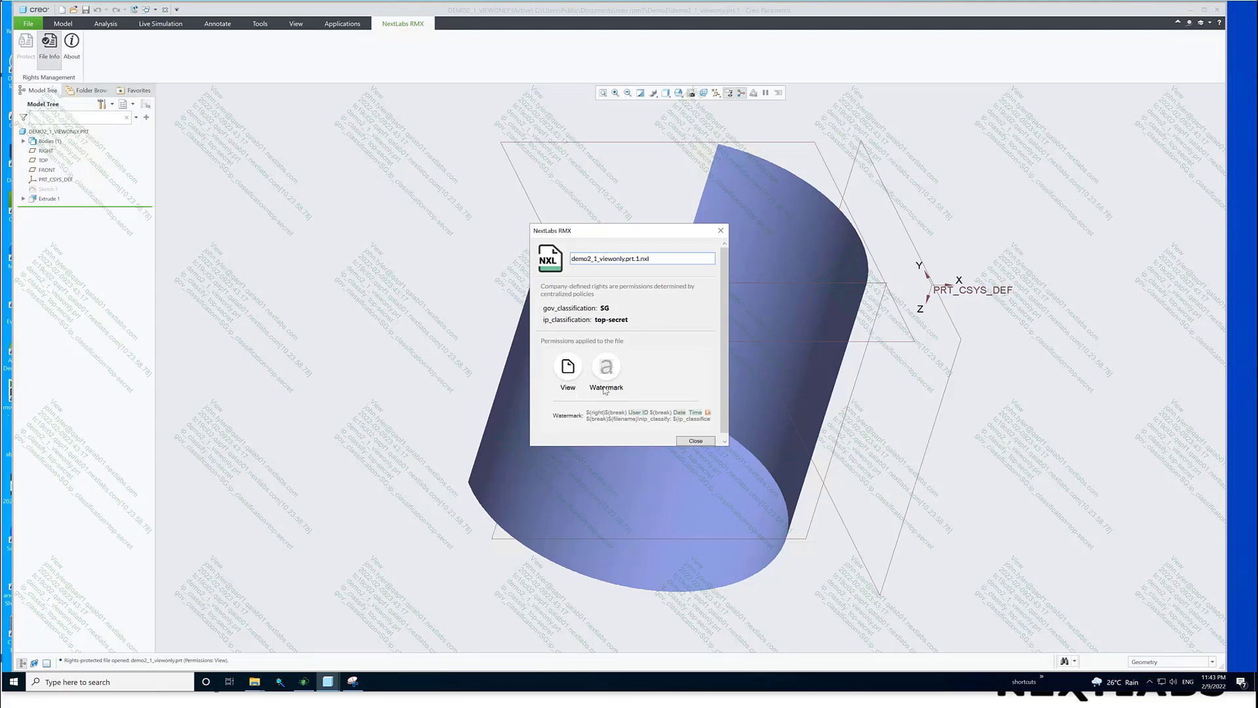
left_click(693, 440)
Step: Try to save the view-only part under another name with Save As
left_click(28, 24)
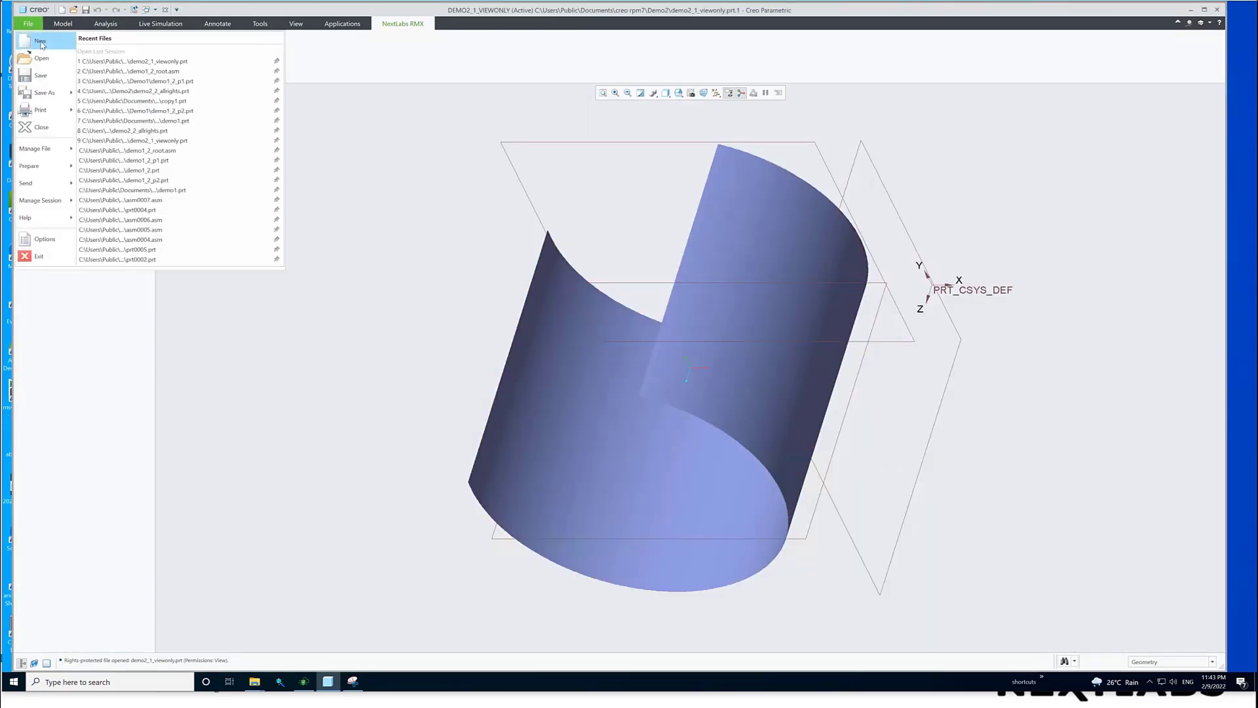
mouse_move(45, 92)
left_click(122, 63)
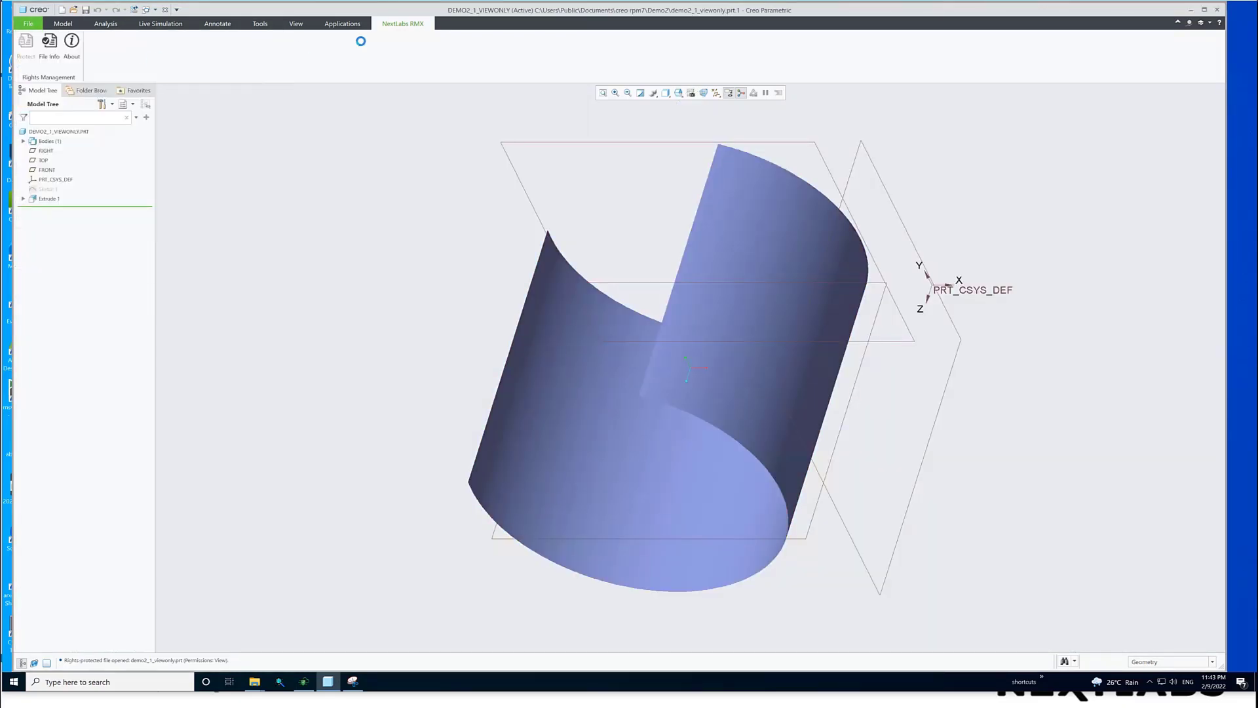
left_click(729, 359)
Step: Try to print the view-only part
left_click(28, 24)
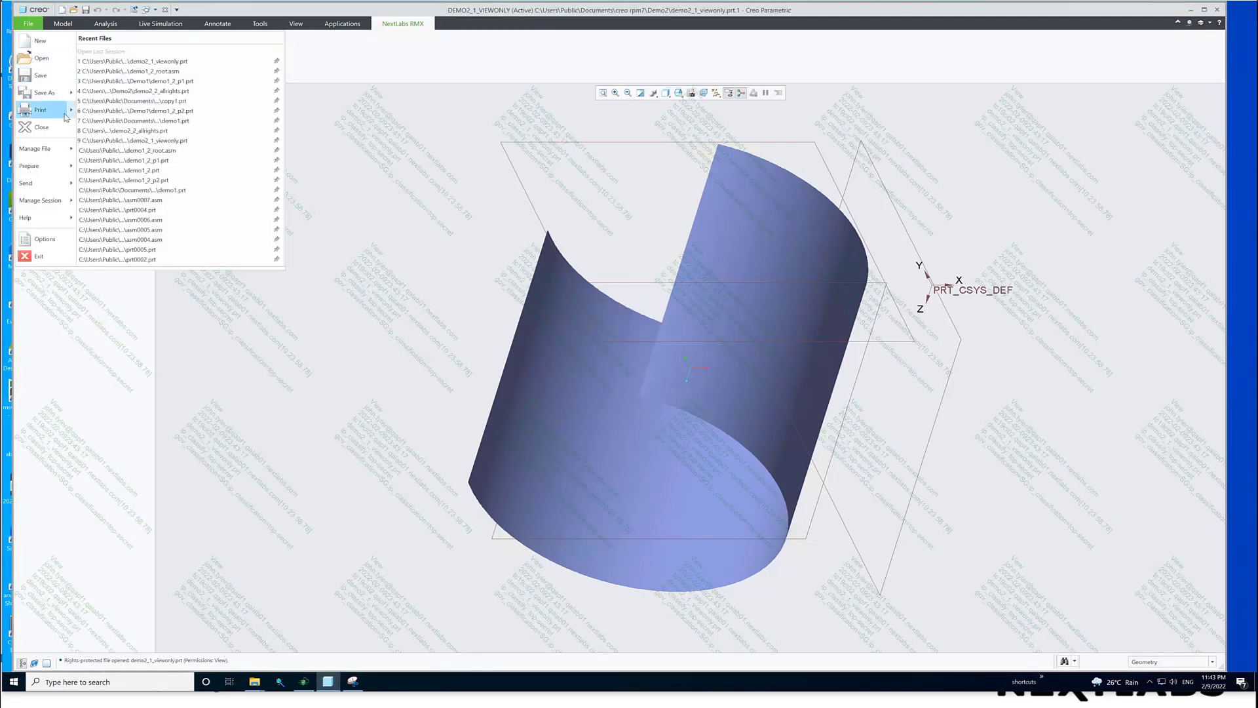
mouse_move(40, 110)
left_click(112, 52)
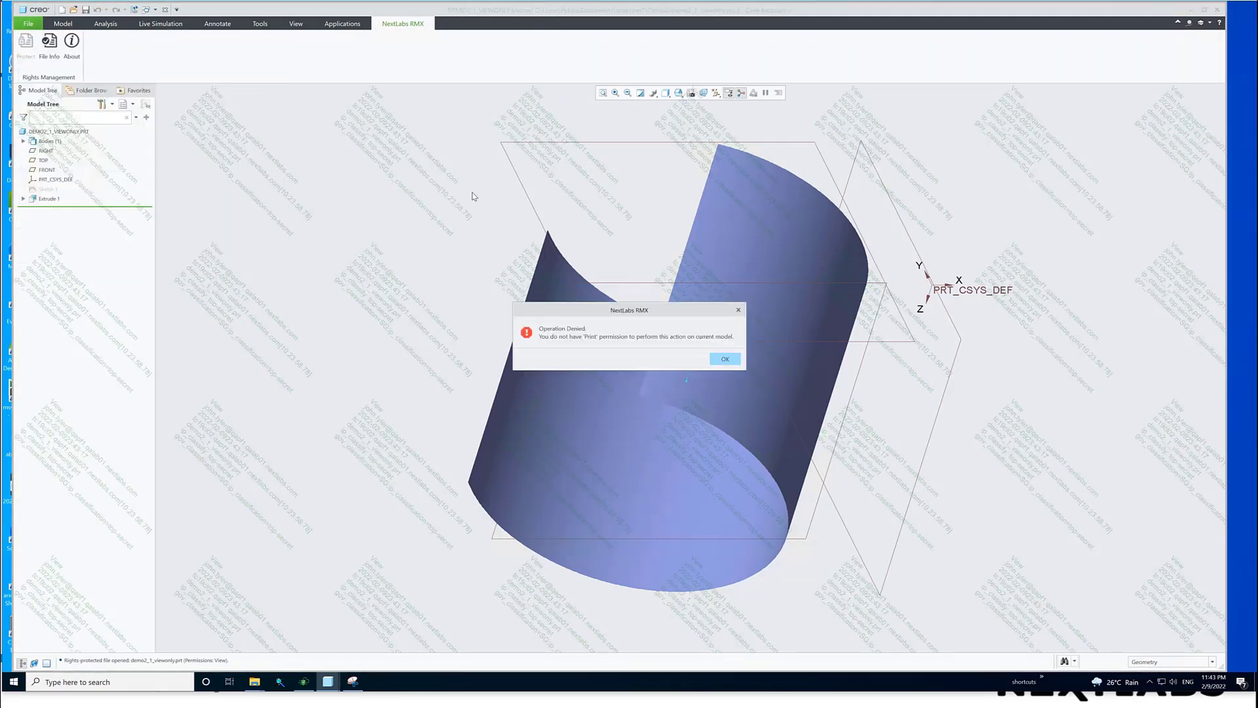
left_click(724, 359)
Step: Try to save the view-only part in place
left_click(61, 24)
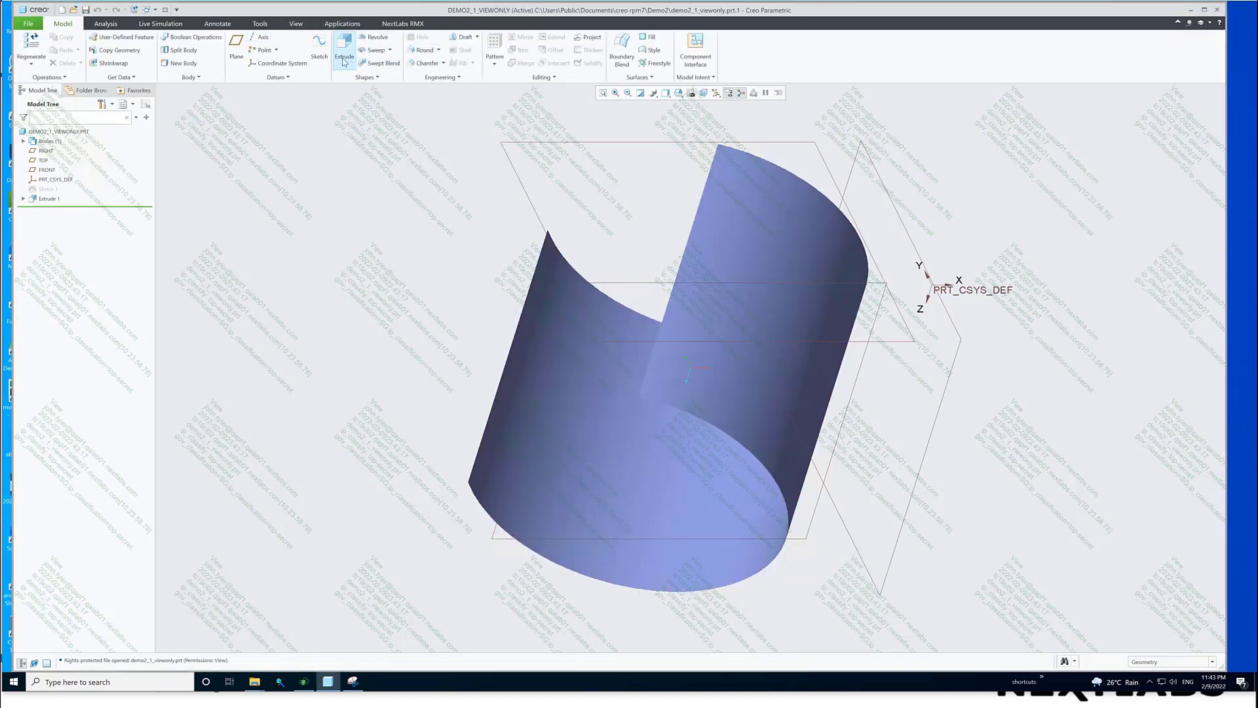
left_click(29, 24)
left_click(36, 76)
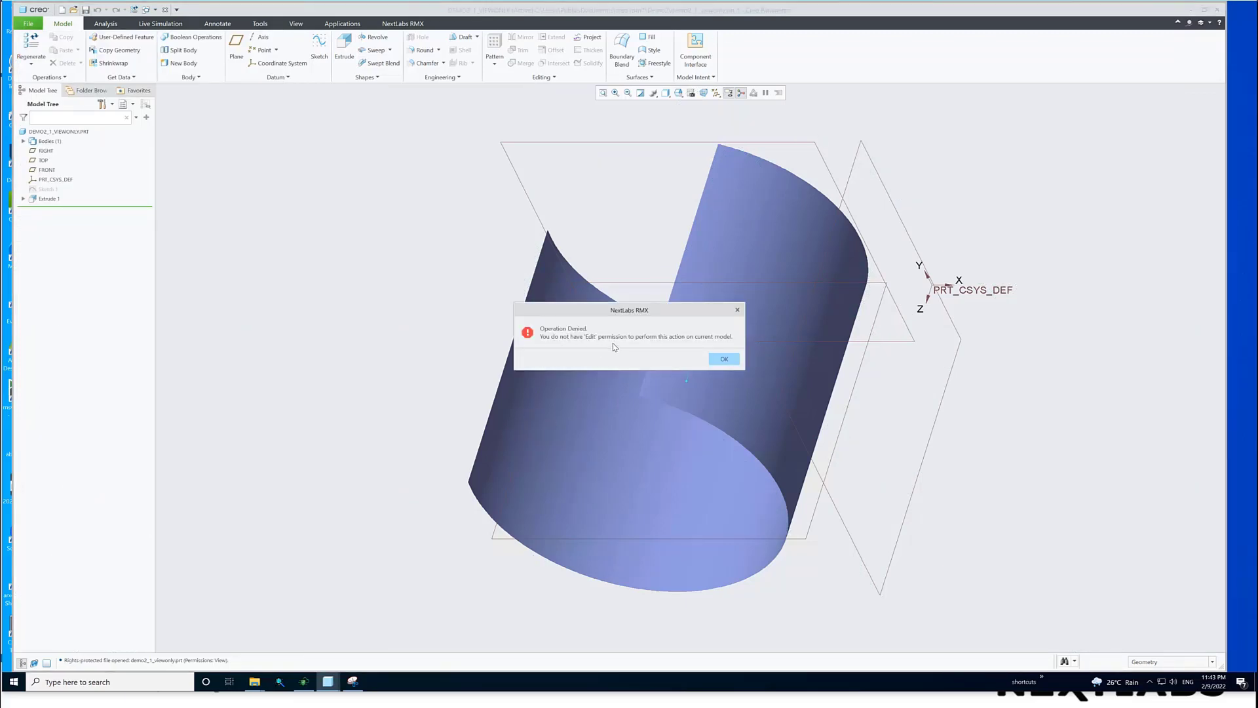
left_click(722, 359)
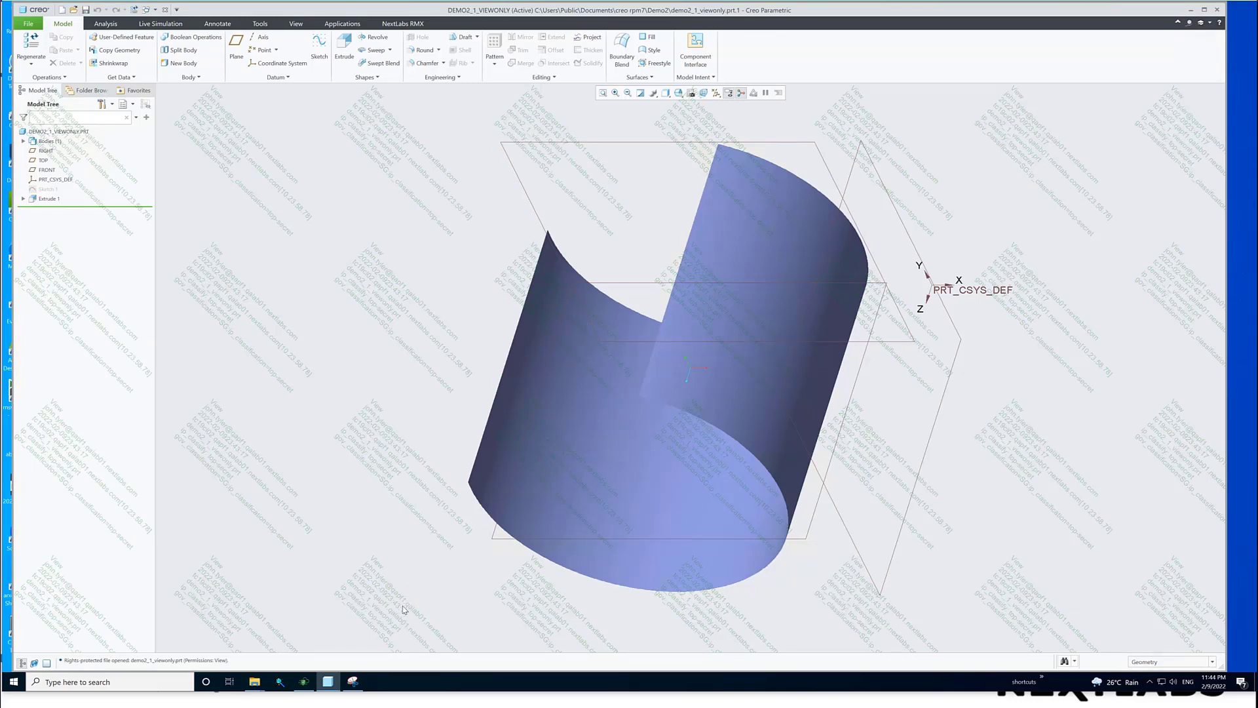
Step: Switch to Snipping Tool and try to capture the view-only model area in a rectangular snip
left_click(353, 685)
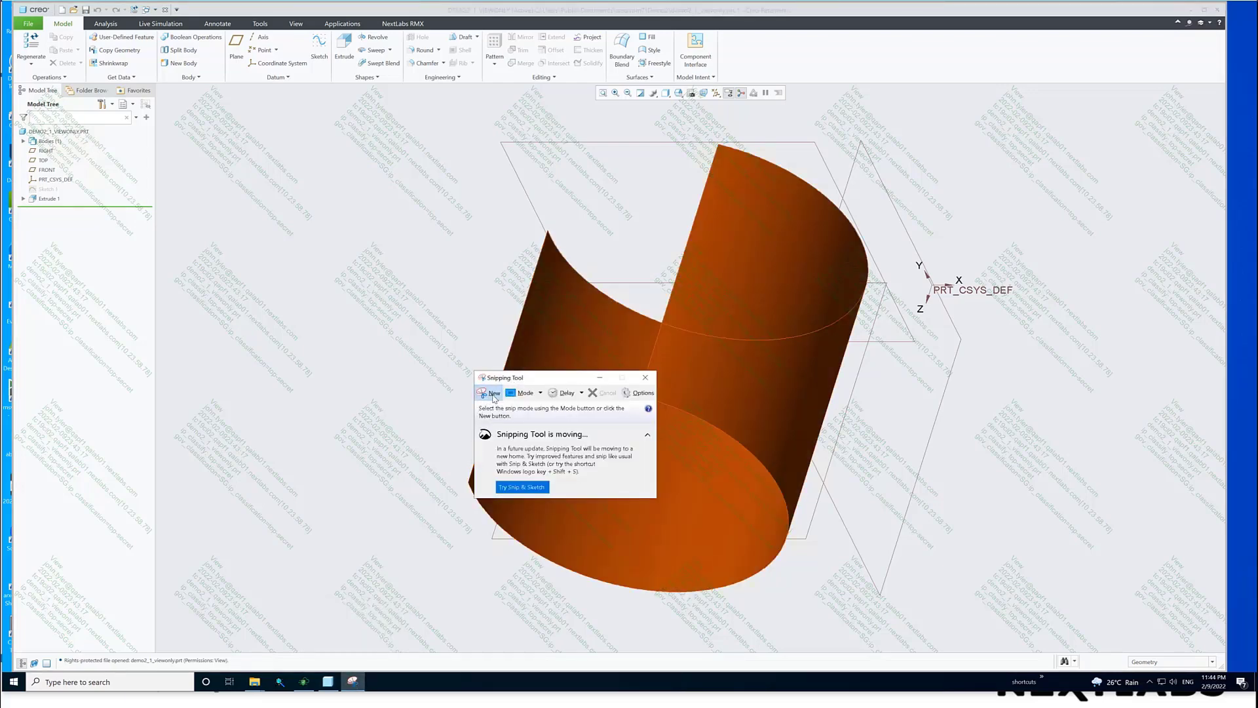
left_click(494, 396)
left_click_drag(505, 215, 924, 502)
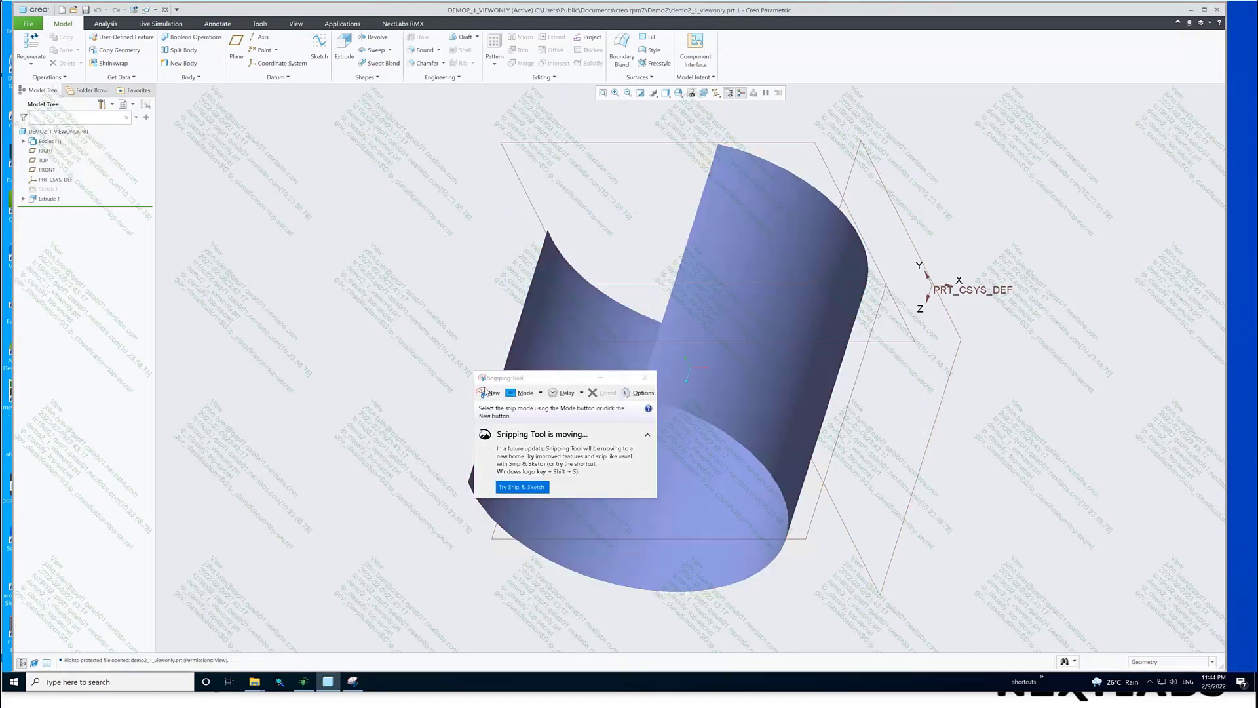
left_click(493, 393)
left_click_drag(460, 180, 1113, 585)
left_click_drag(699, 106, 883, 127)
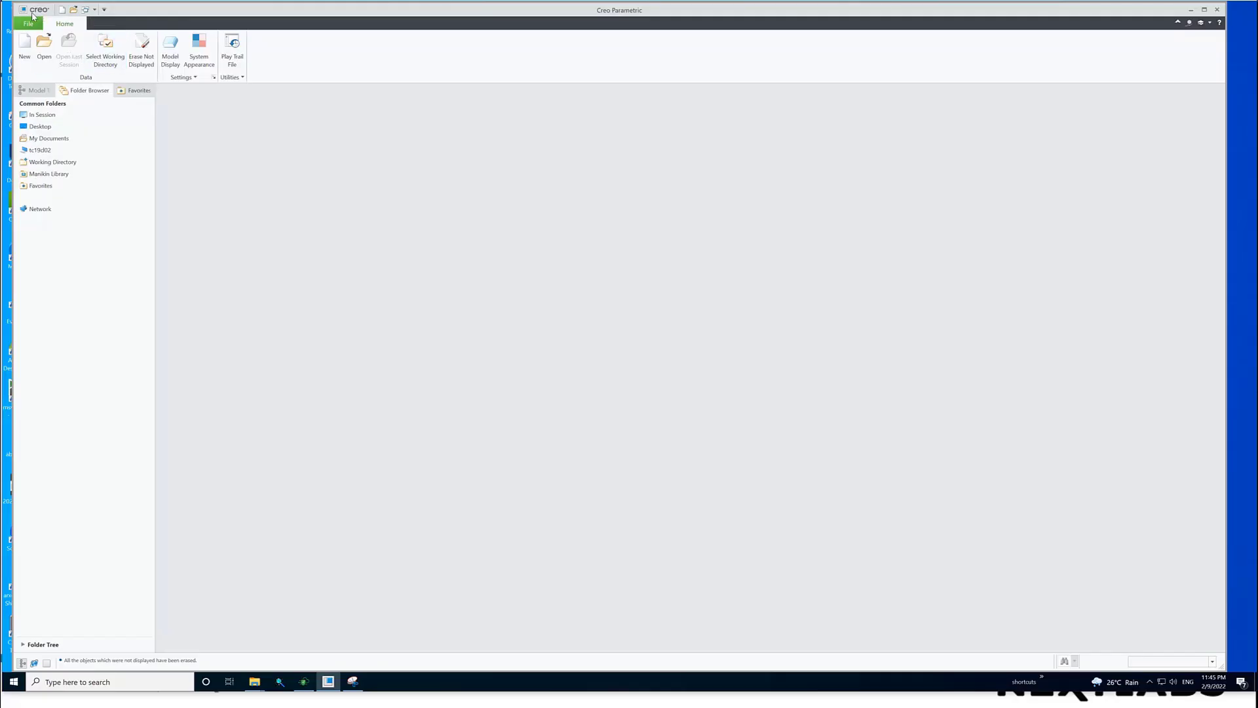
Step: Open demo2_2_allrights.prt from the Demo2 folder and review its NextLabs classifications and permissions
left_click(49, 56)
left_click(271, 288)
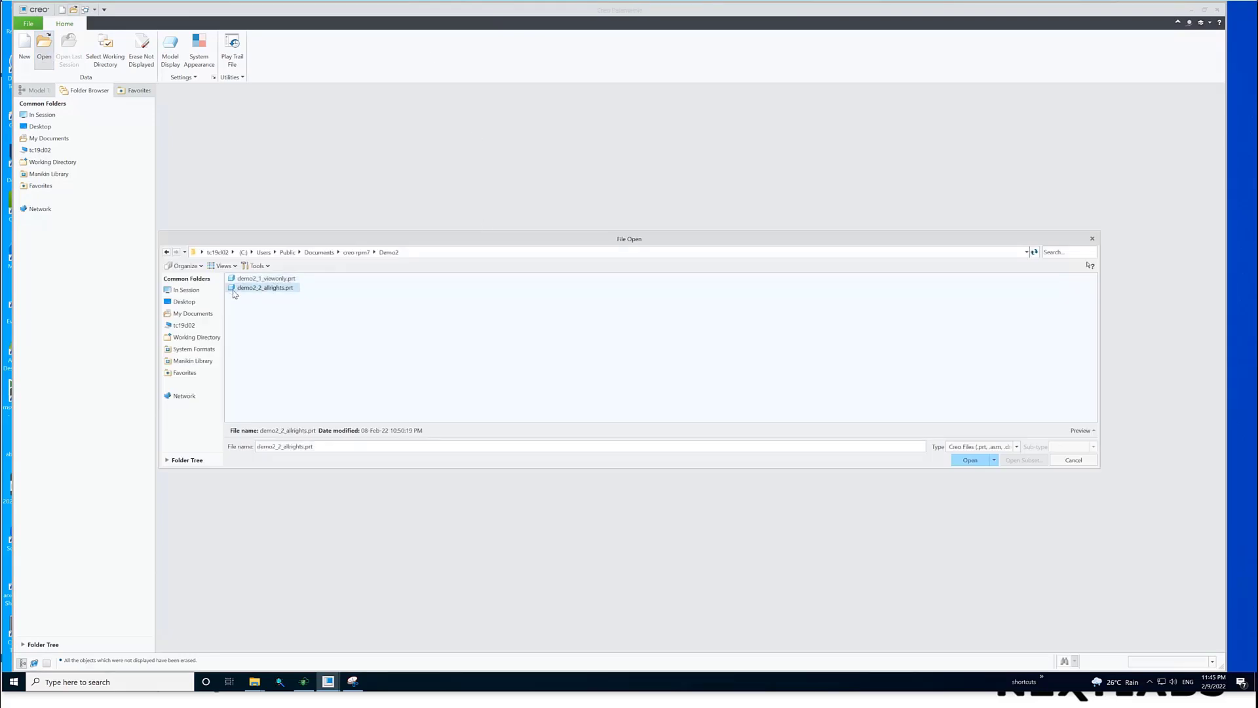
double_click(273, 291)
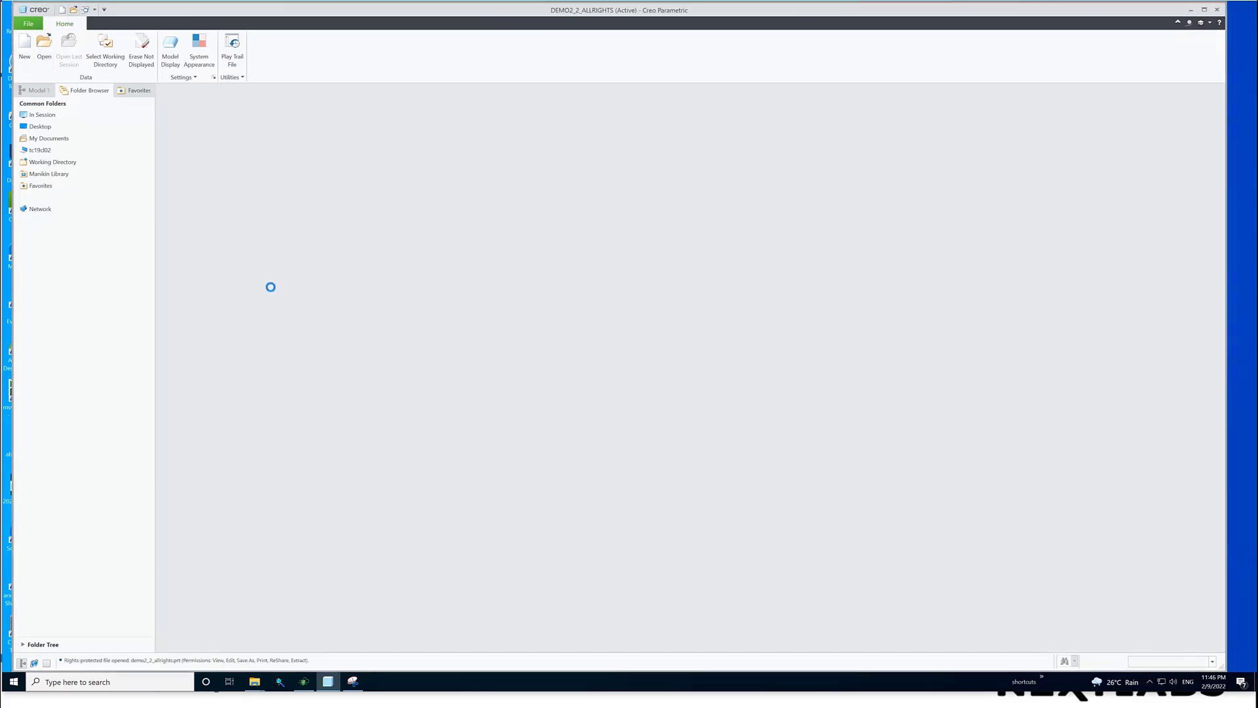
left_click(405, 25)
left_click(50, 47)
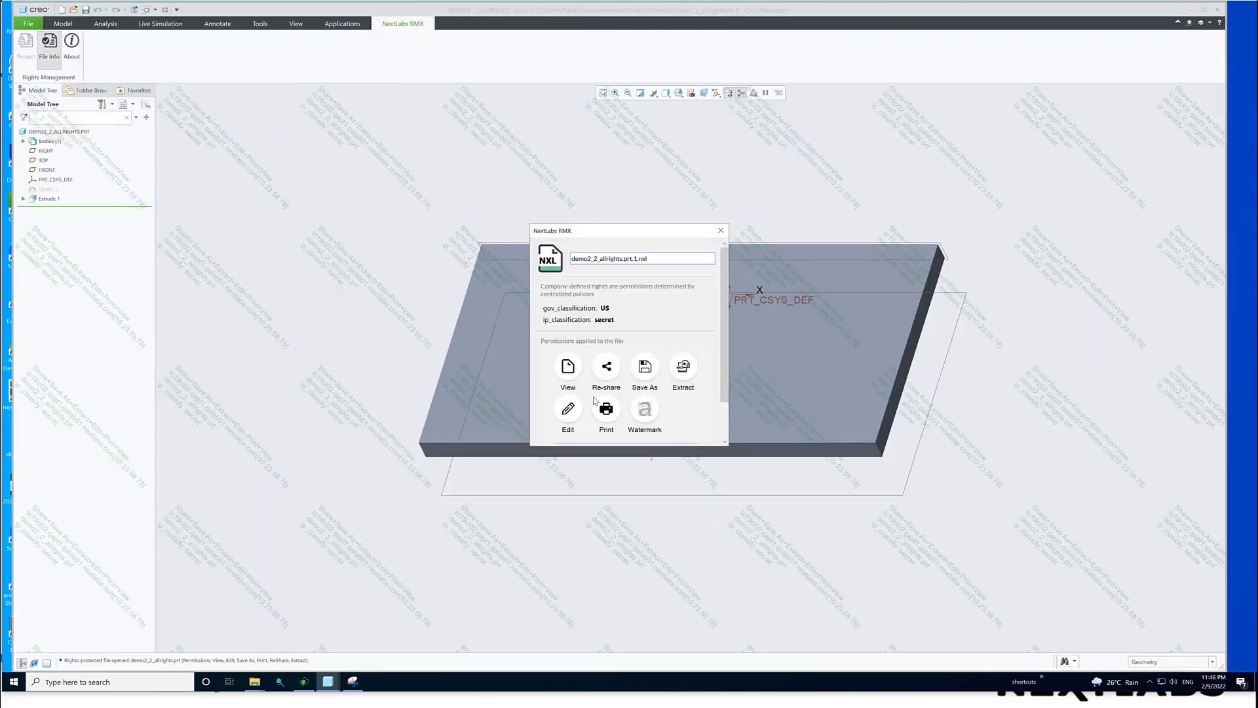
left_click(720, 231)
Step: Shell the rectangular plate with its large upper face removed, and save the part
left_click(63, 24)
left_click(462, 51)
left_click(530, 351)
left_click(333, 57)
left_click(28, 24)
left_click(43, 77)
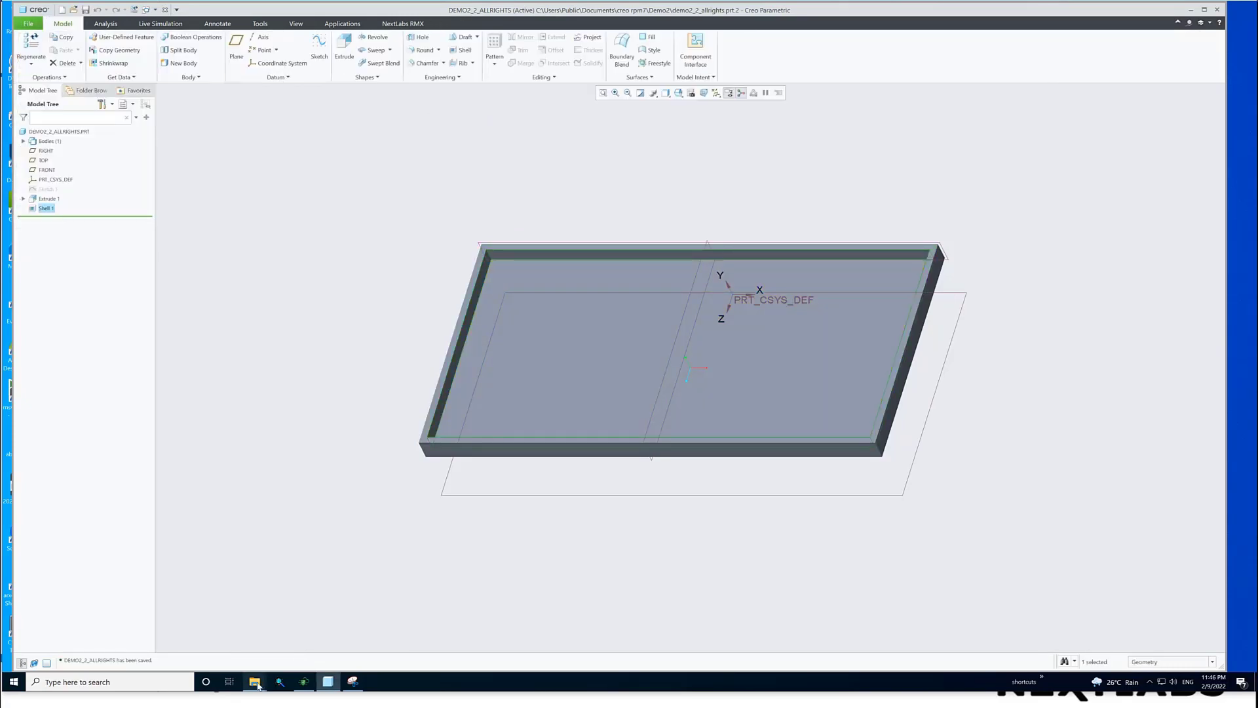
Step: Switch to the Demo2 folder in File Explorer, enlarge the file icons and inspect the saved version demo2_2_allrights.prt.2
mouse_move(254, 681)
left_click(204, 659)
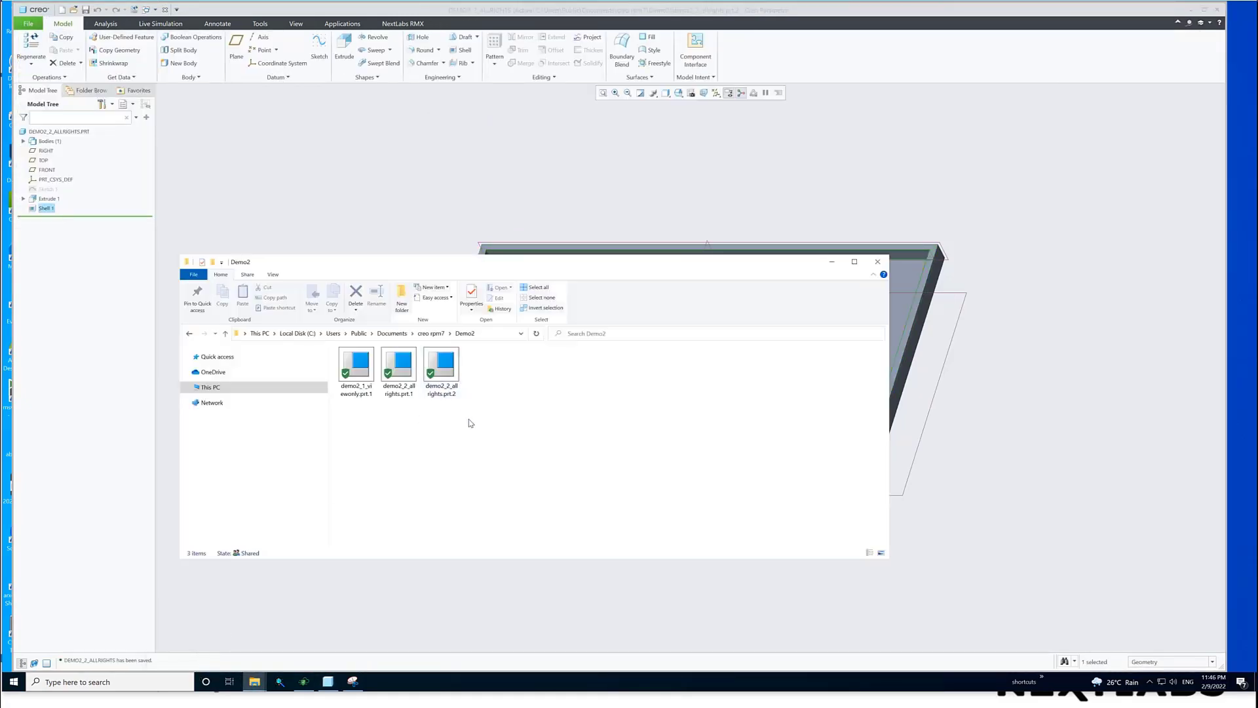
scroll(502, 434, "up", 3, "ctrl")
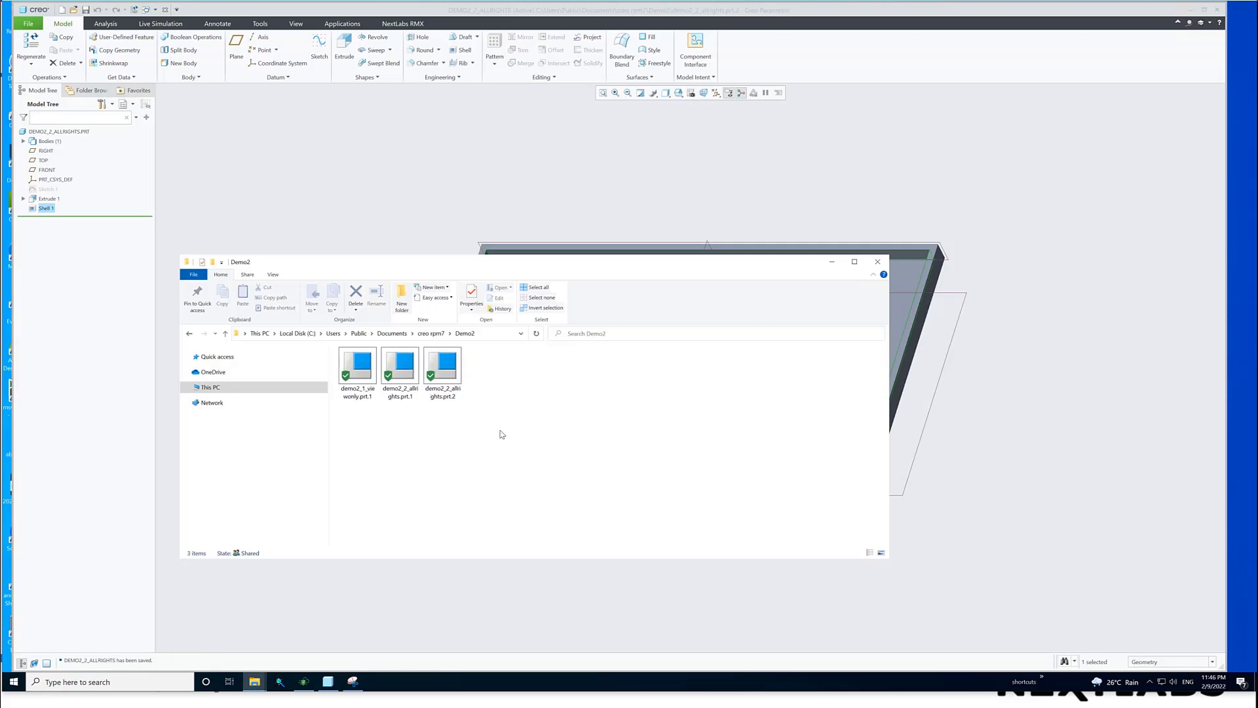
left_click(492, 407)
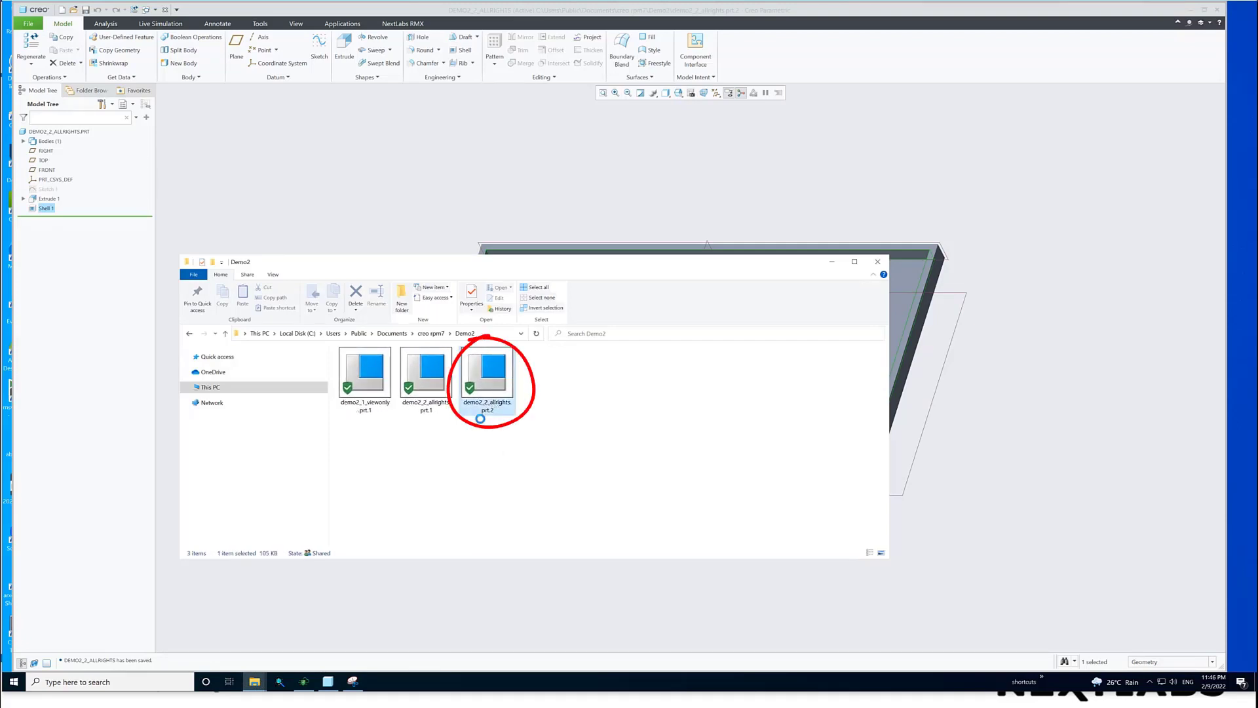
mouse_move(494, 417)
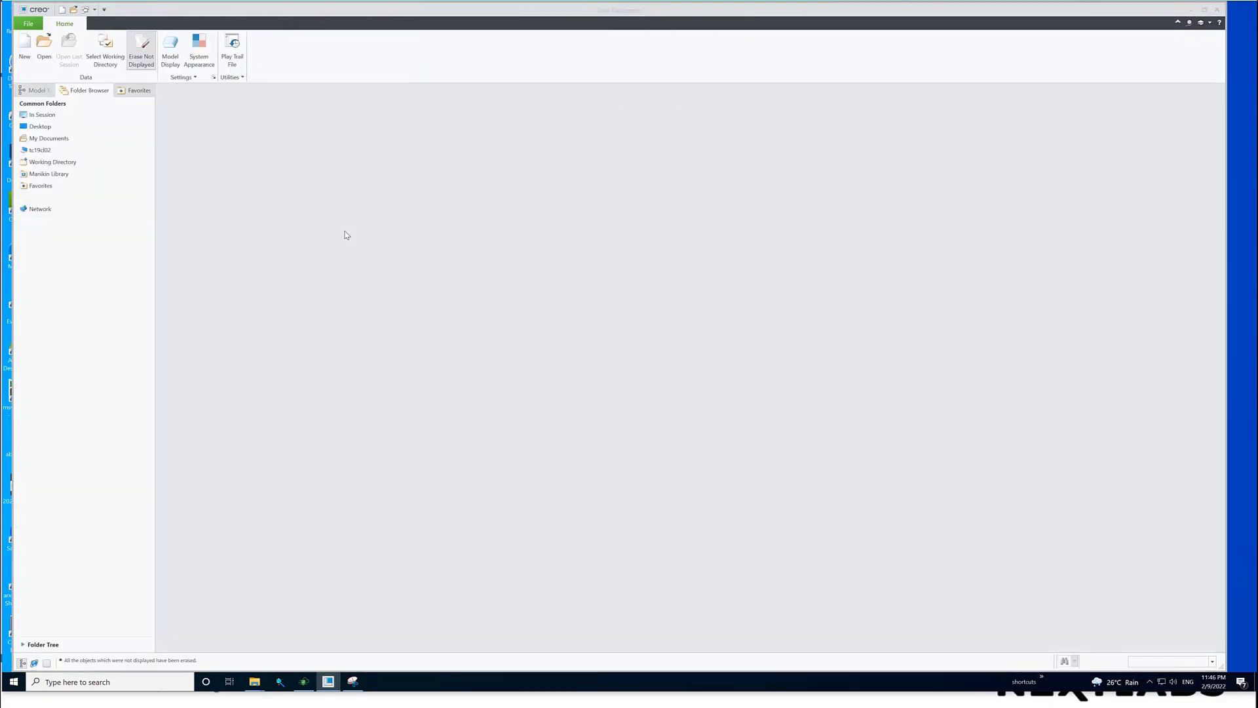
Step: Open demo2_2_allrights.prt from the Demo2 folder and save a copy of the part there as copy1
left_click(44, 47)
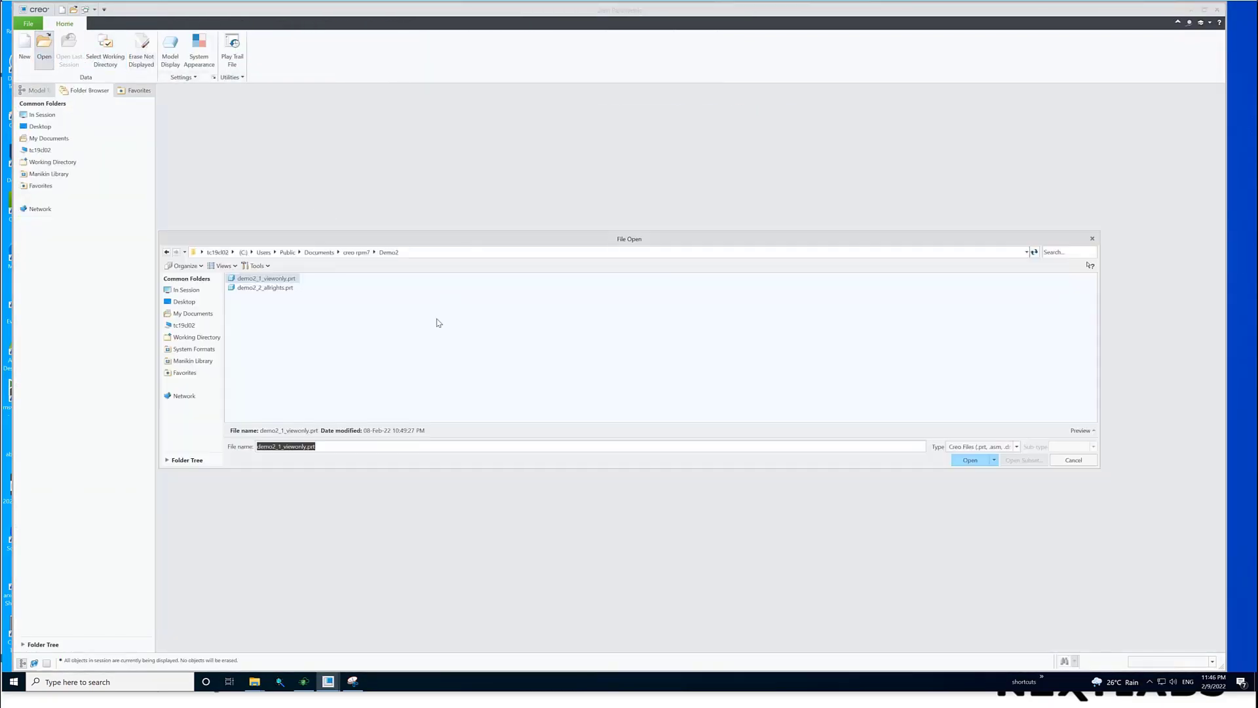
double_click(263, 288)
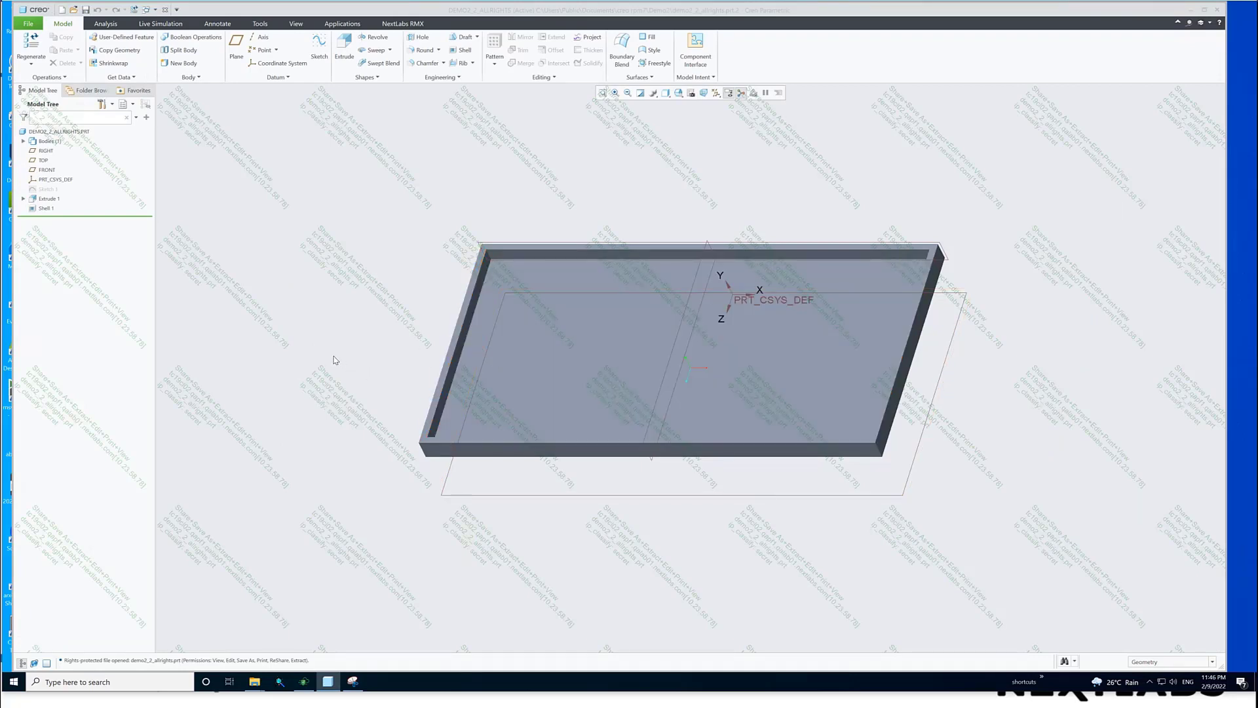
left_click(28, 23)
mouse_move(71, 93)
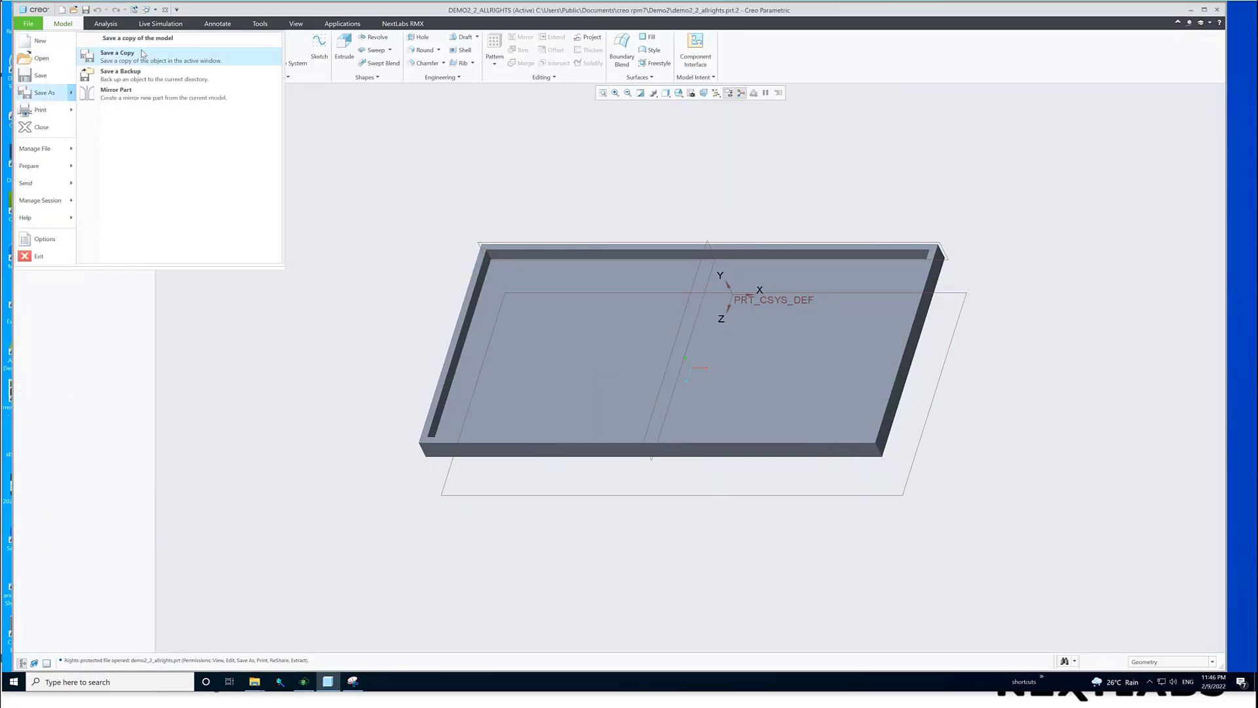
left_click(118, 54)
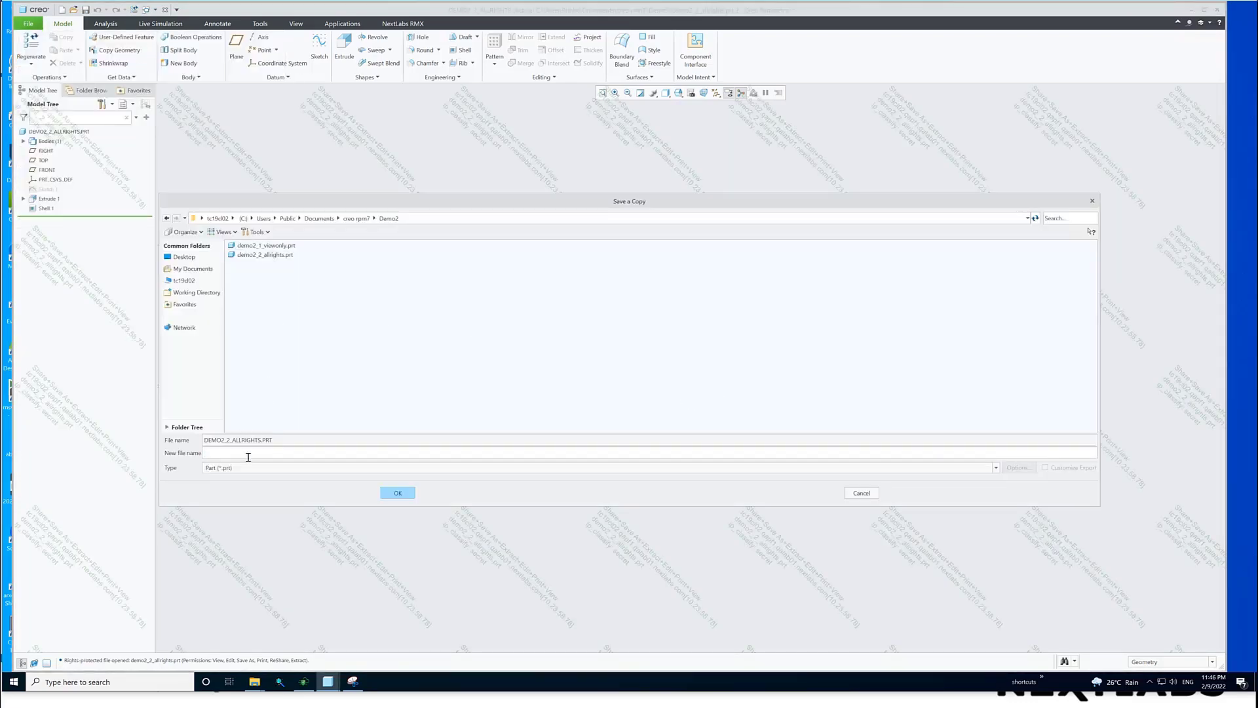
type("copy1")
left_click(395, 494)
Step: Switch to the Demo2 folder in File Explorer and inspect the copied file copy1.prt.1
mouse_move(251, 680)
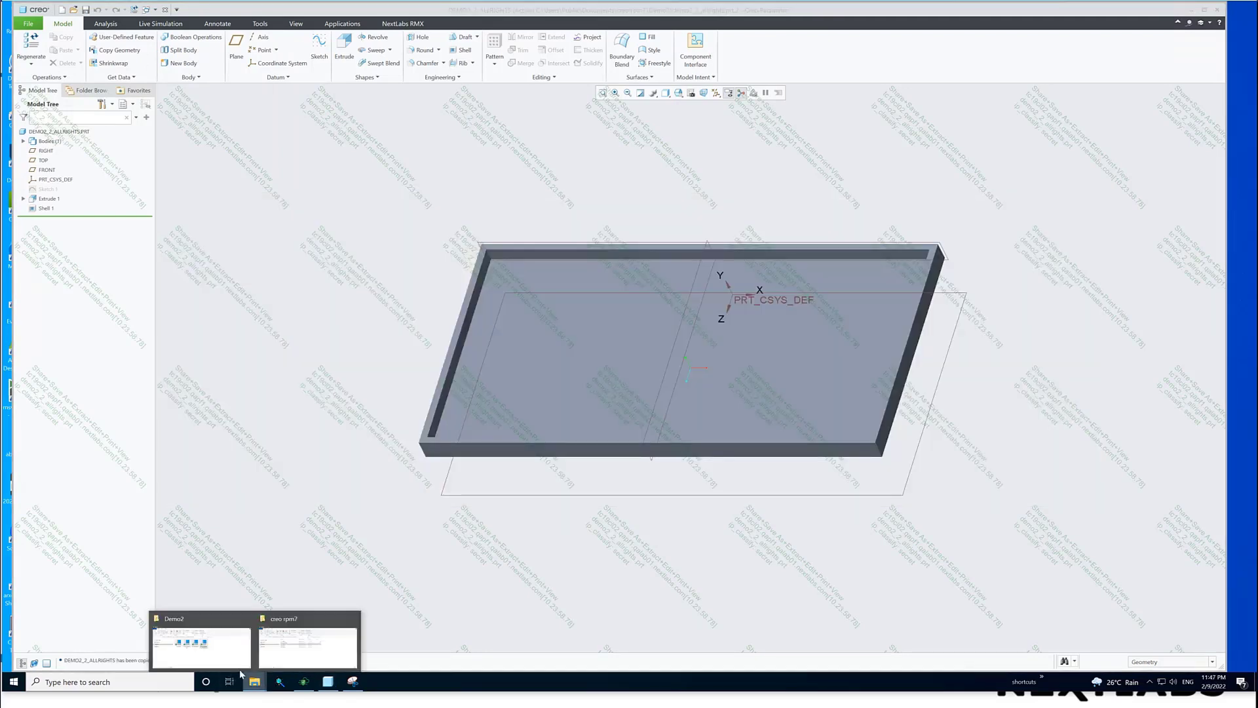
left_click(201, 645)
left_click(365, 383)
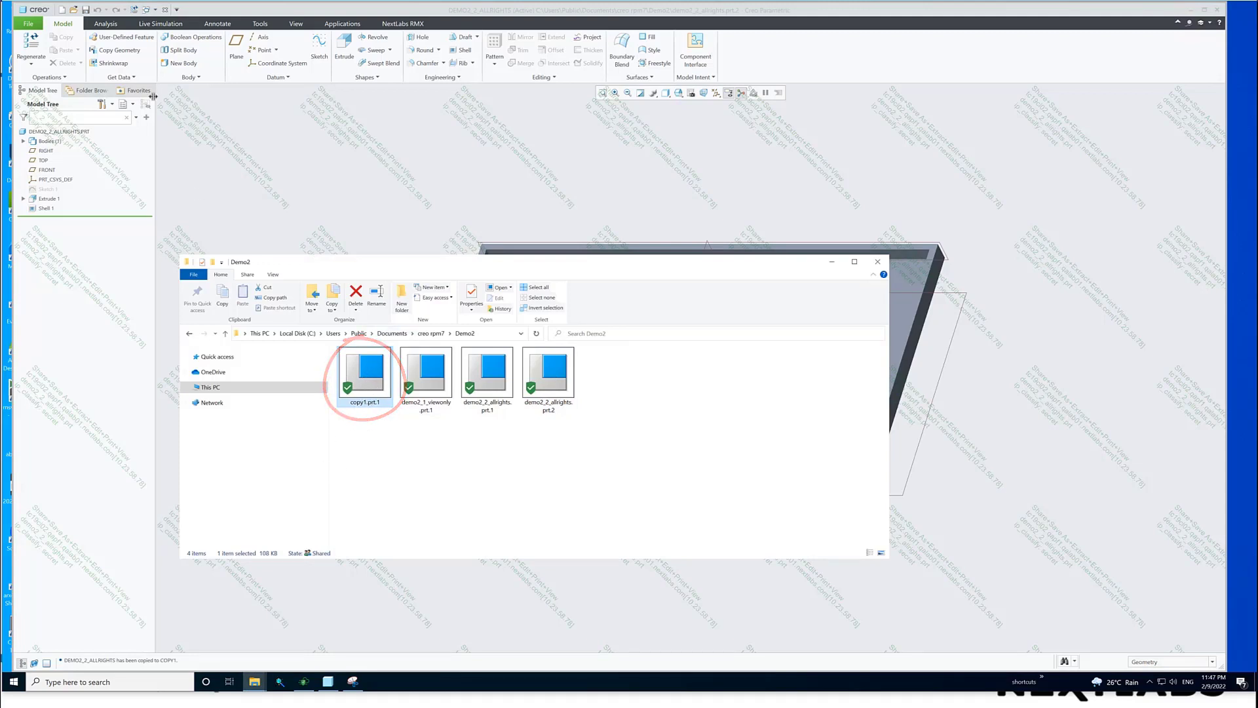
Step: Switch back to Creo, open copy1.prt and review its NextLabs classifications, permissions and watermark setting
left_click(73, 10)
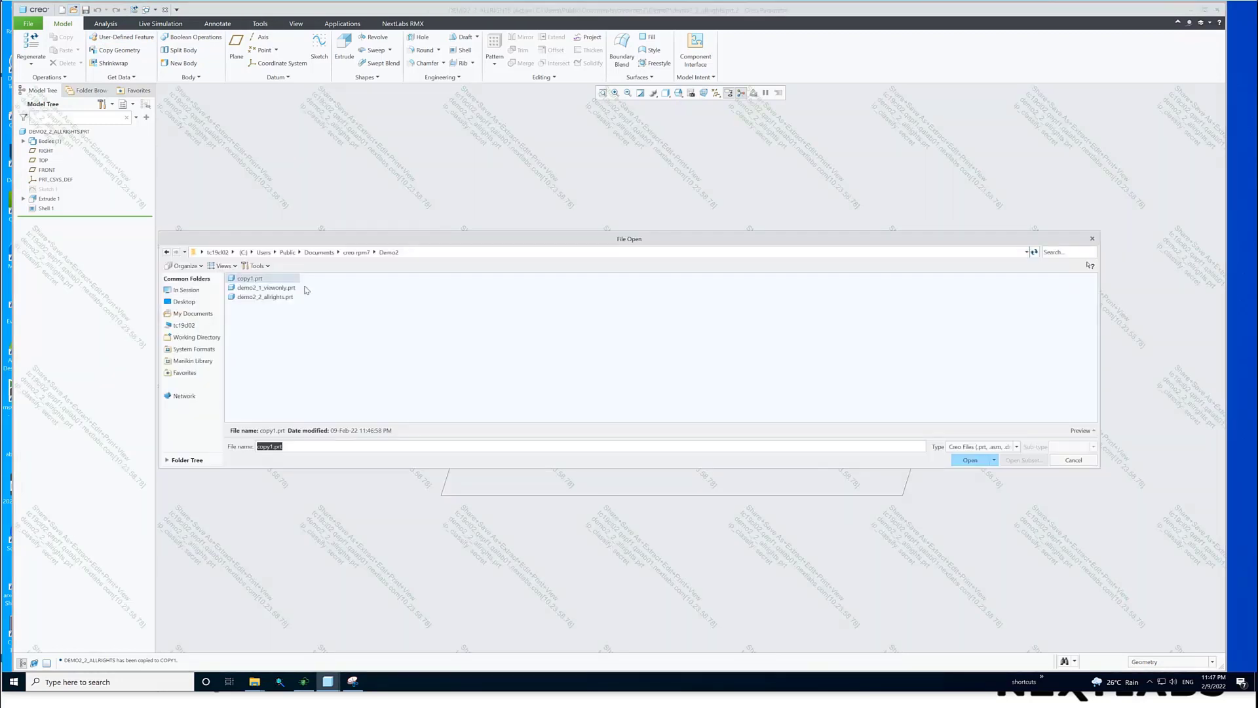
double_click(249, 278)
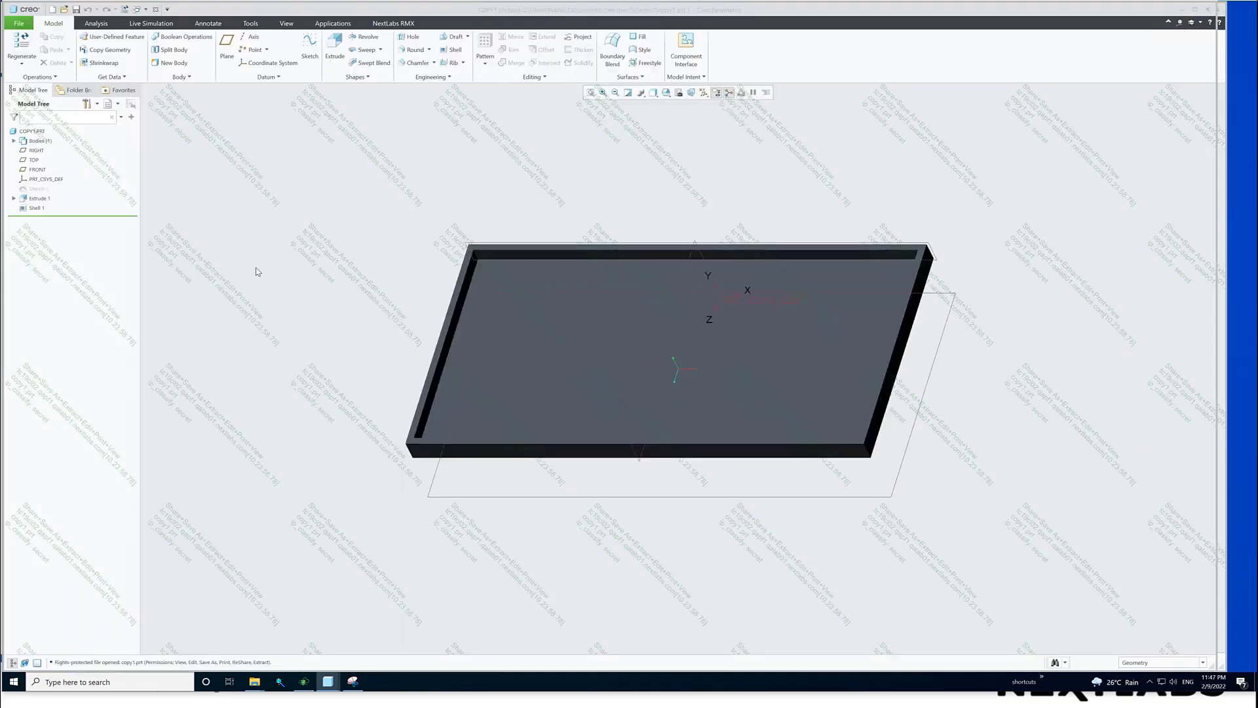
left_click(393, 23)
left_click(40, 47)
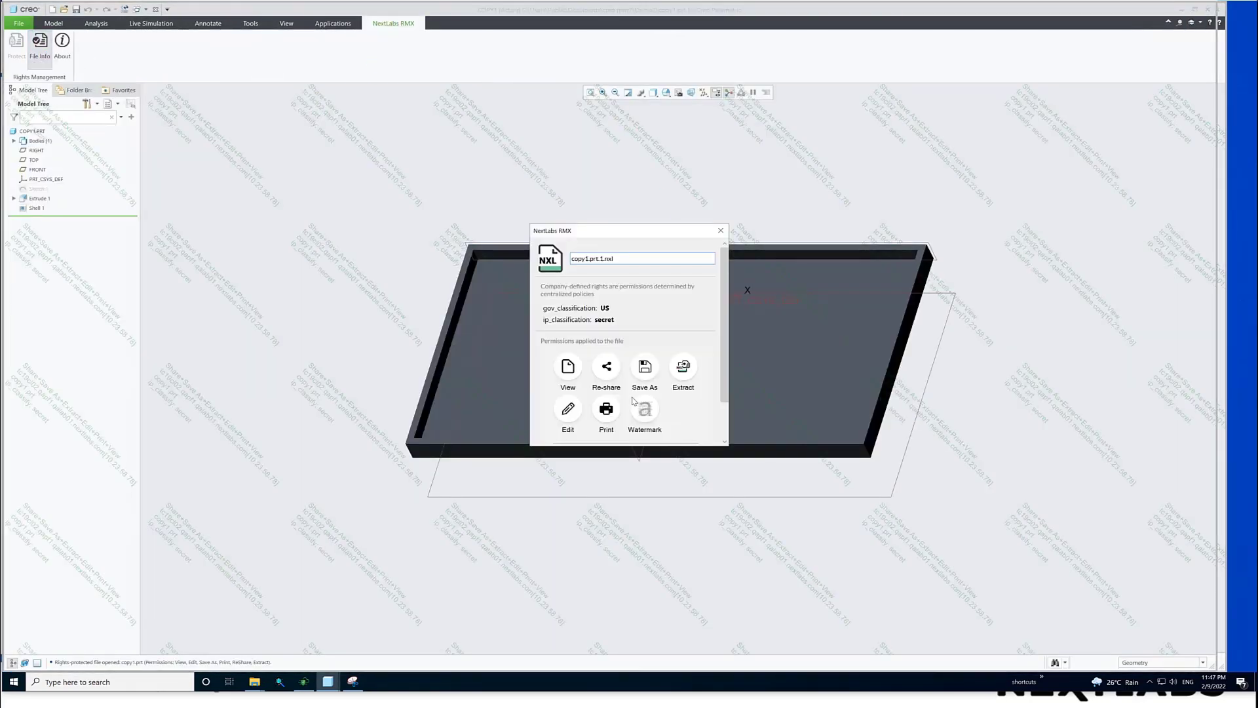
scroll(614, 382, "down", 2)
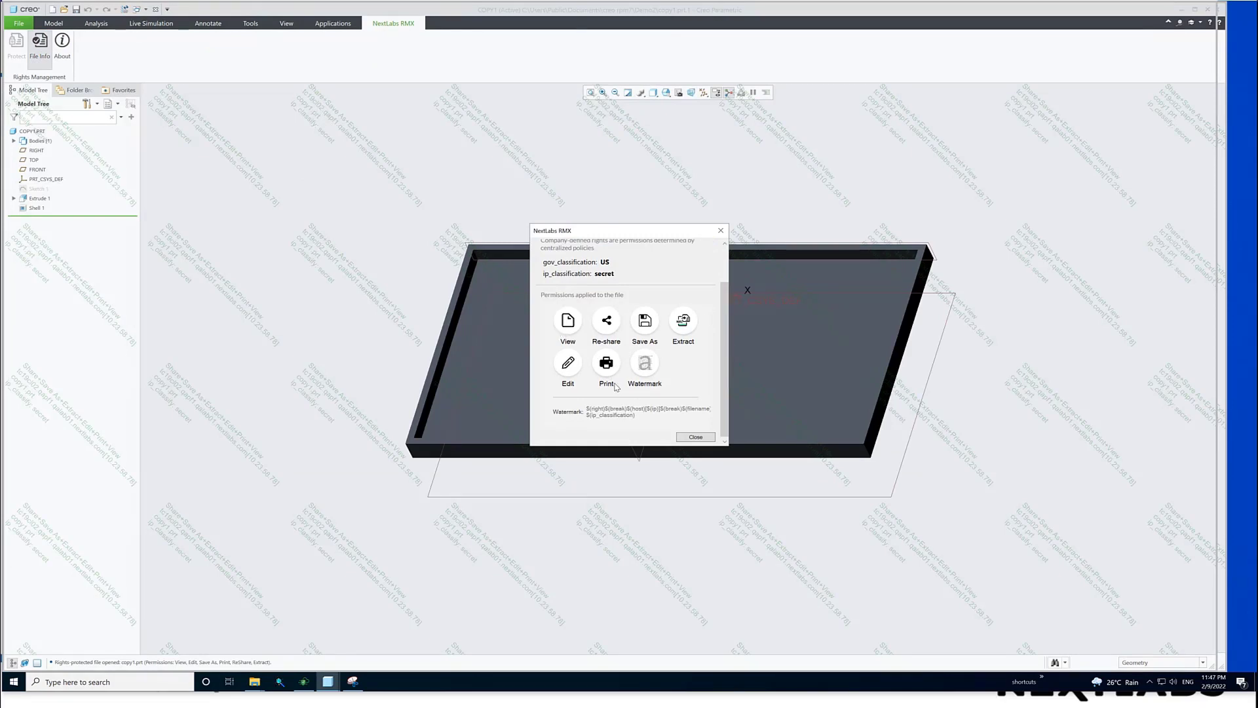
scroll(608, 308, "up", 2)
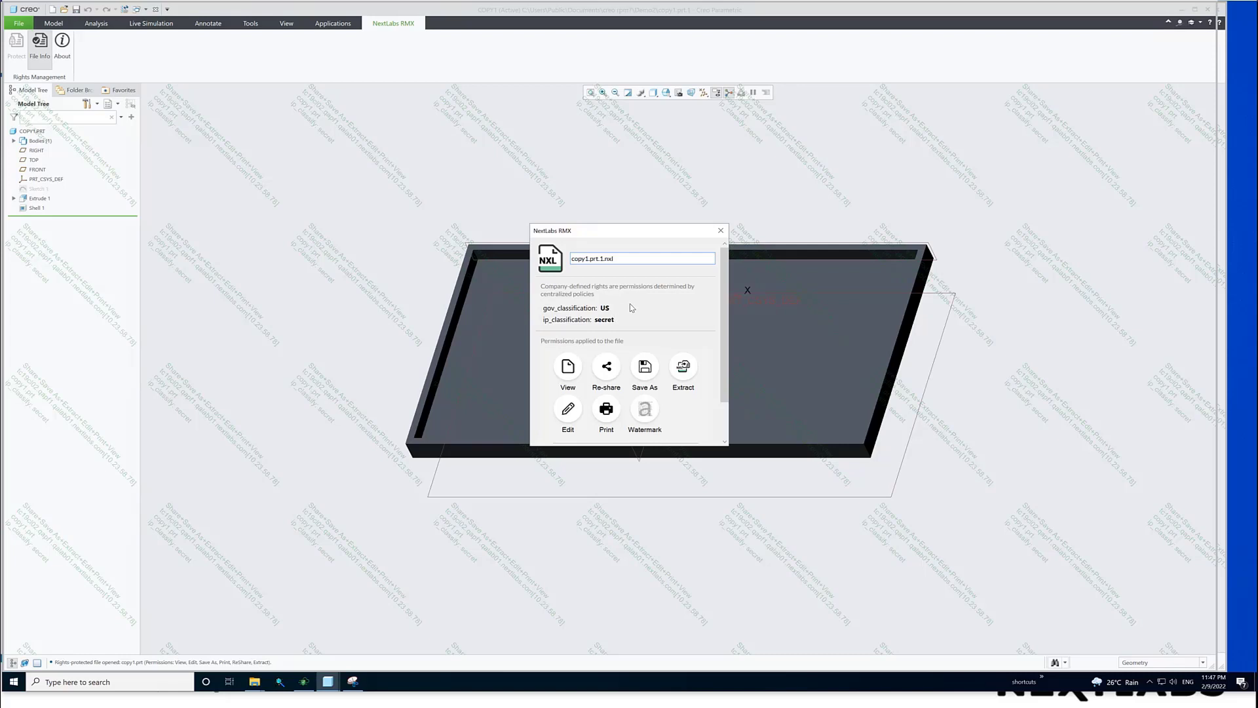
left_click(720, 232)
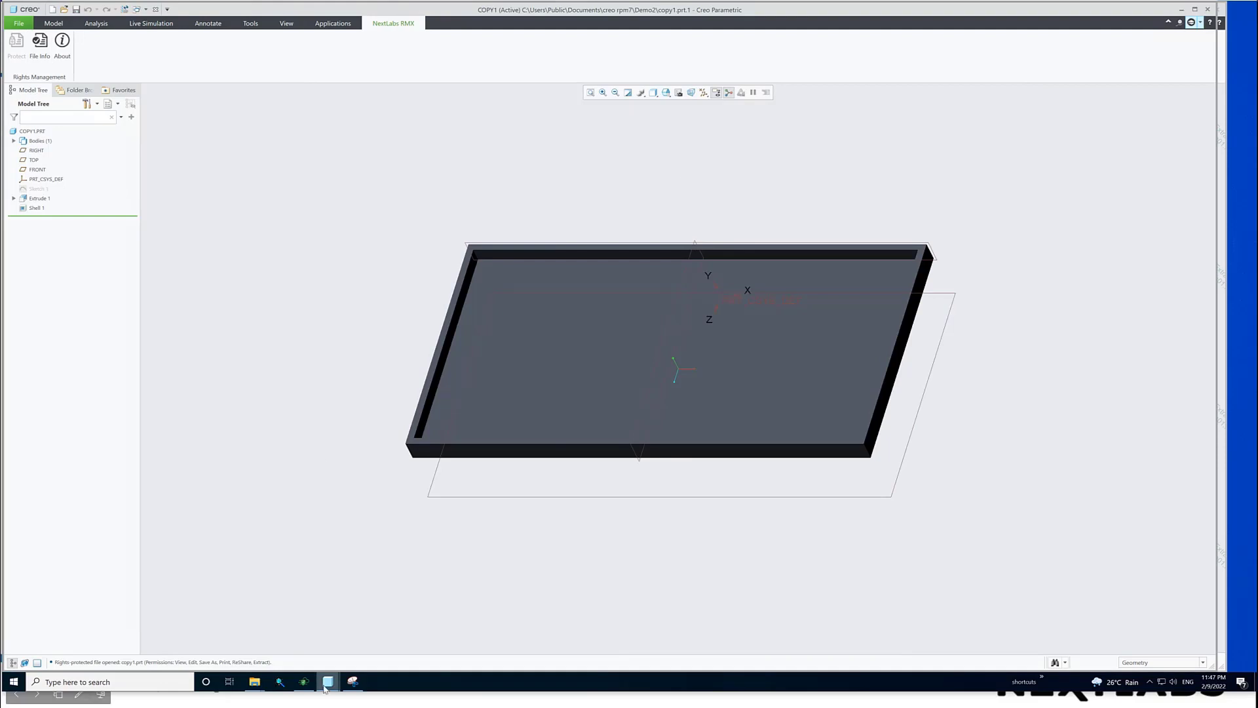
Step: Return to the demo2_2_allrights model window and export the part to the Demo2 folder as a PDF with the default export settings
mouse_move(328, 685)
left_click(261, 646)
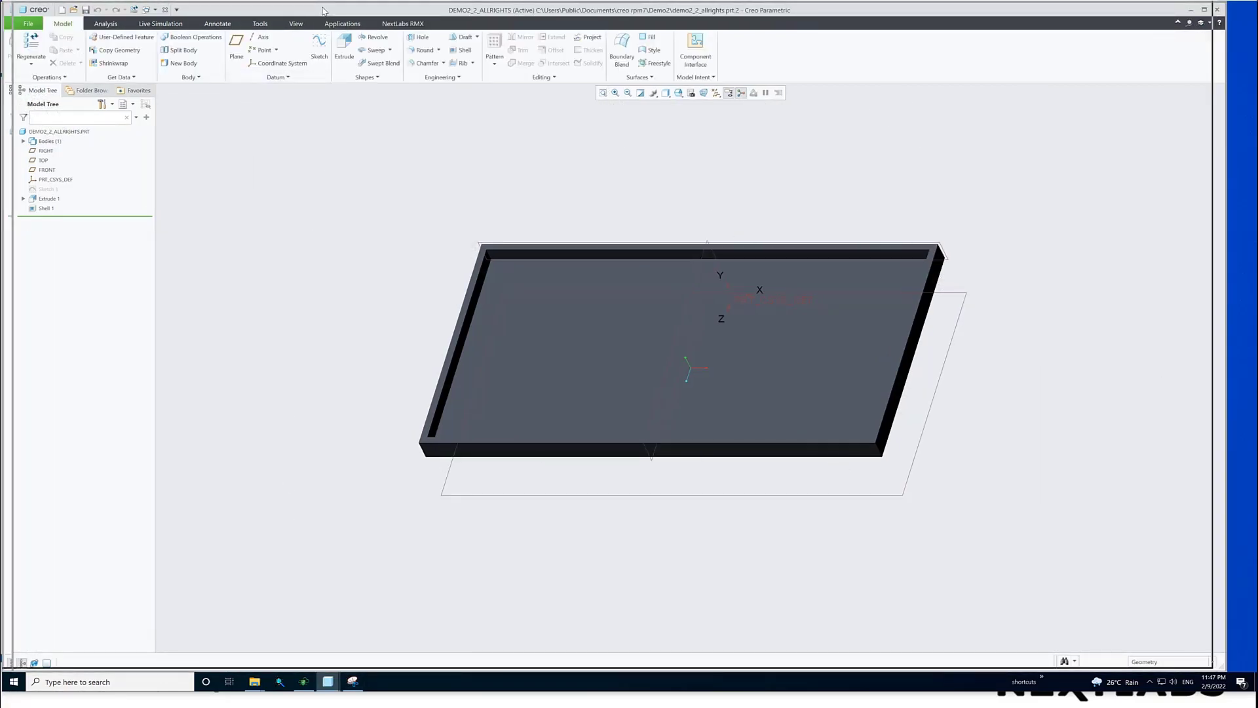
left_click(18, 23)
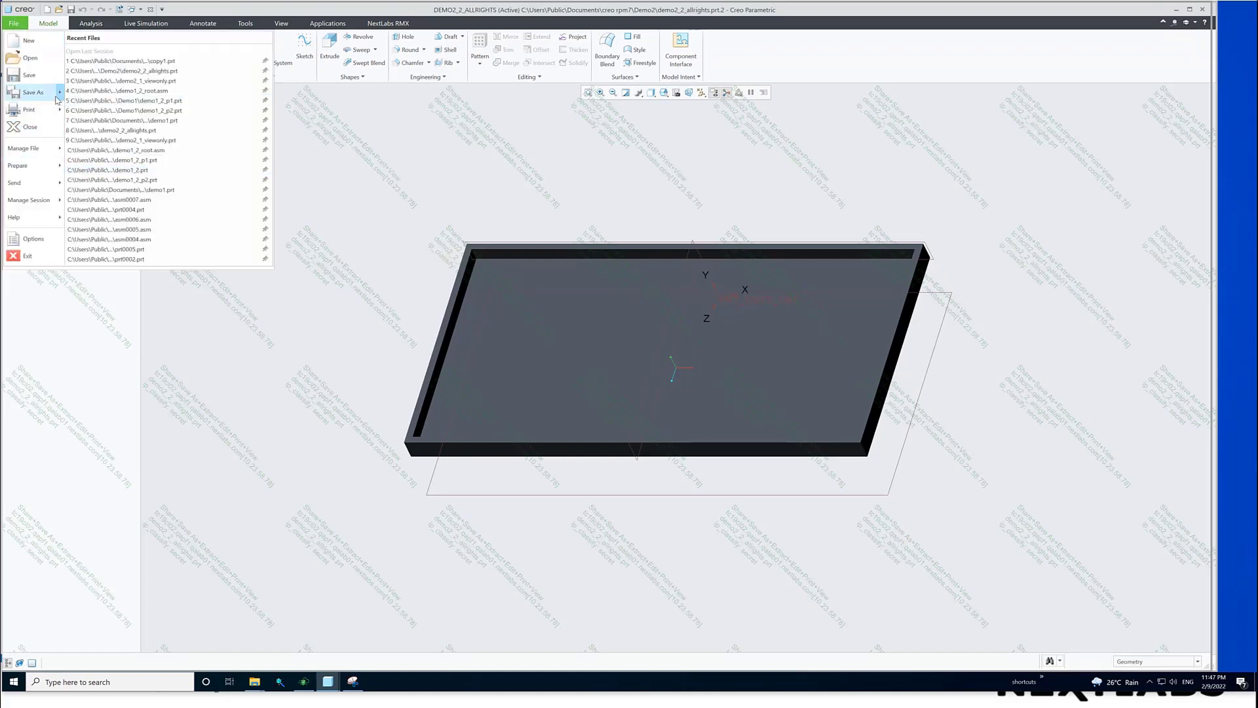
mouse_move(30, 92)
left_click(132, 60)
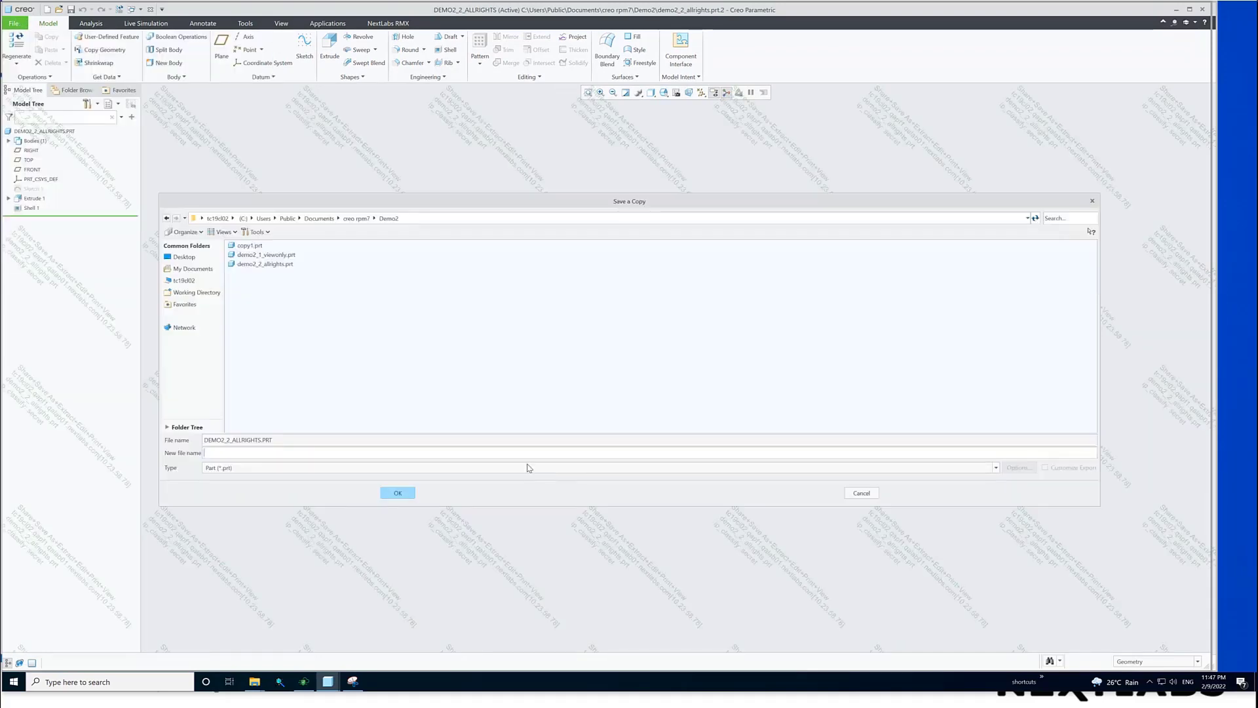
left_click(440, 468)
left_click(292, 372)
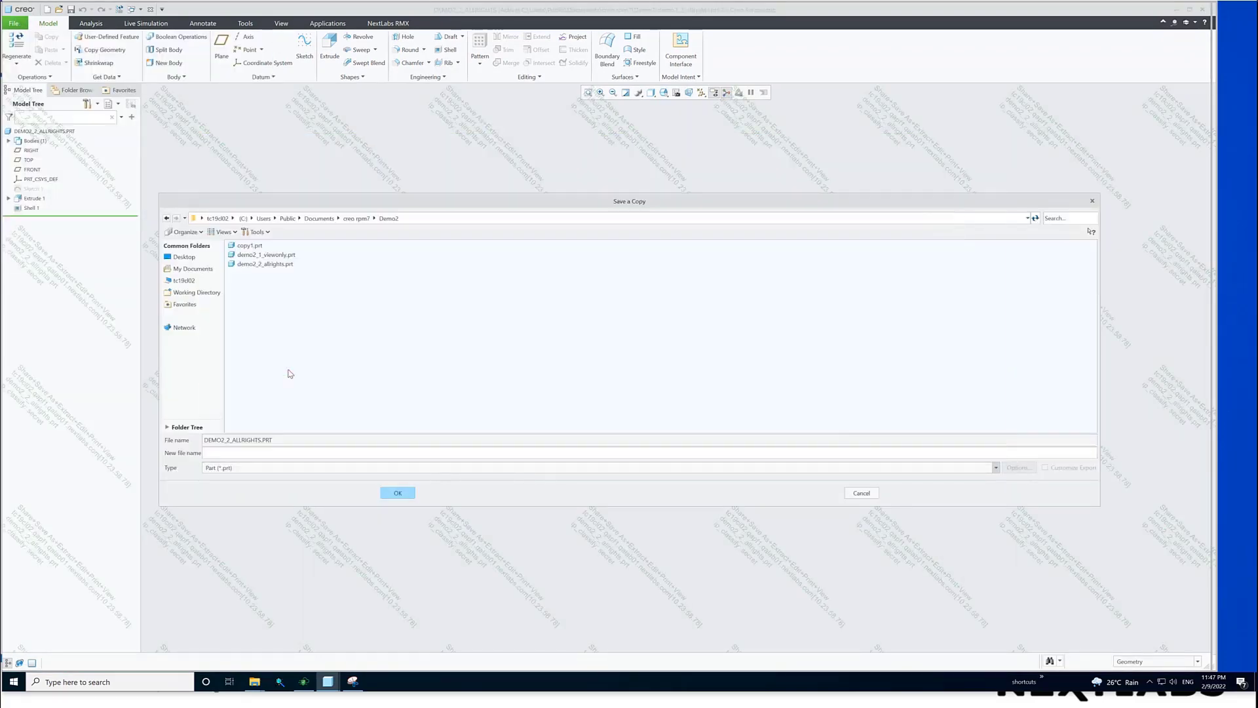
left_click(396, 494)
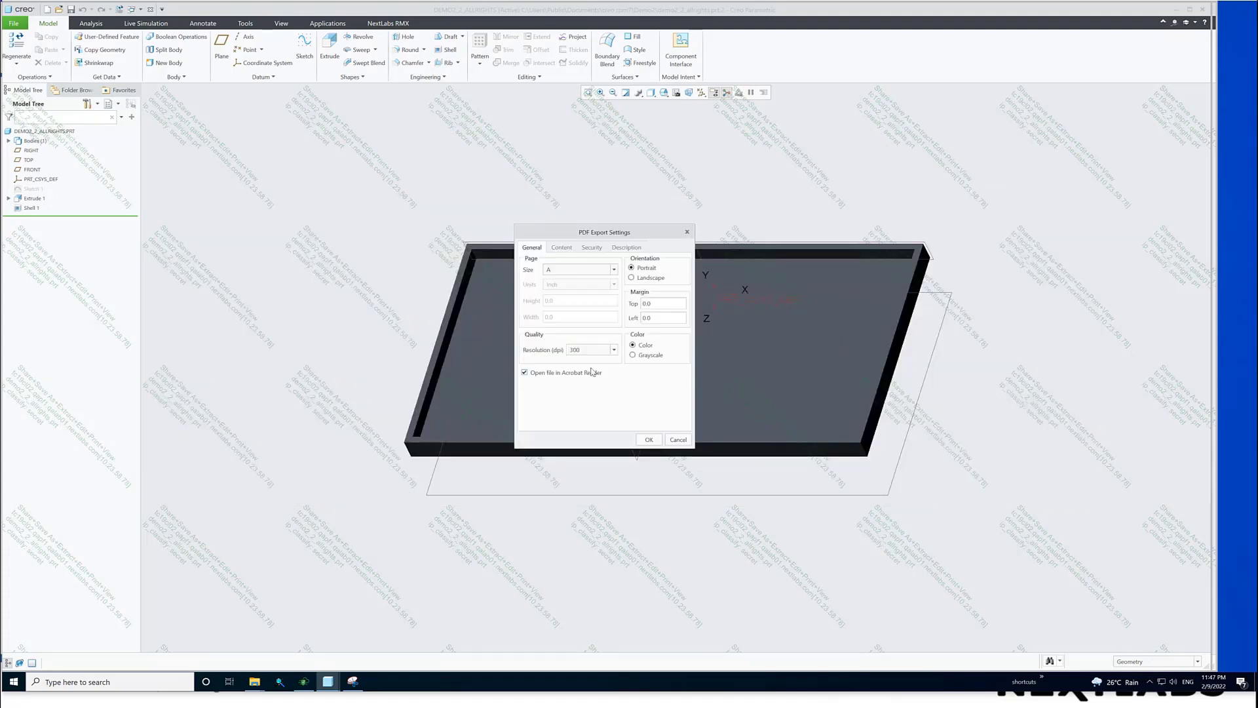
left_click(644, 439)
Step: Switch to the Demo2 folder in File Explorer and select the exported file demo2_2_allrights.pdf for inspection
mouse_move(255, 681)
left_click(203, 645)
left_click(488, 383)
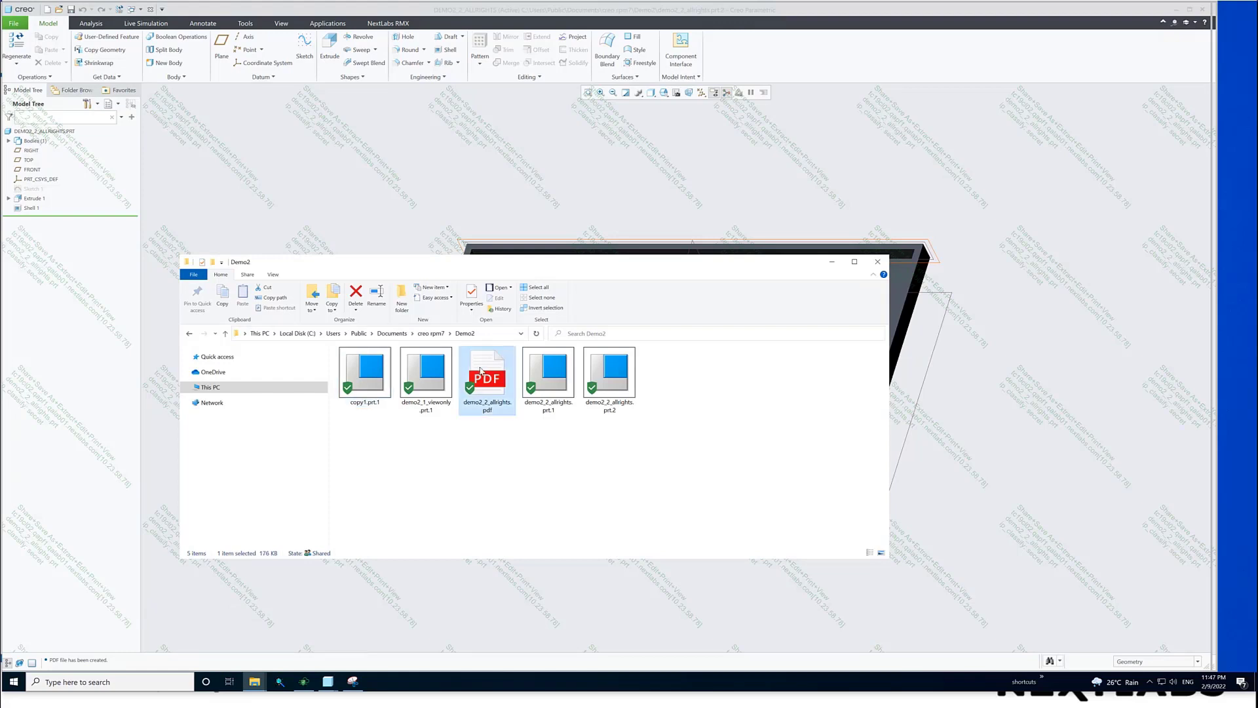